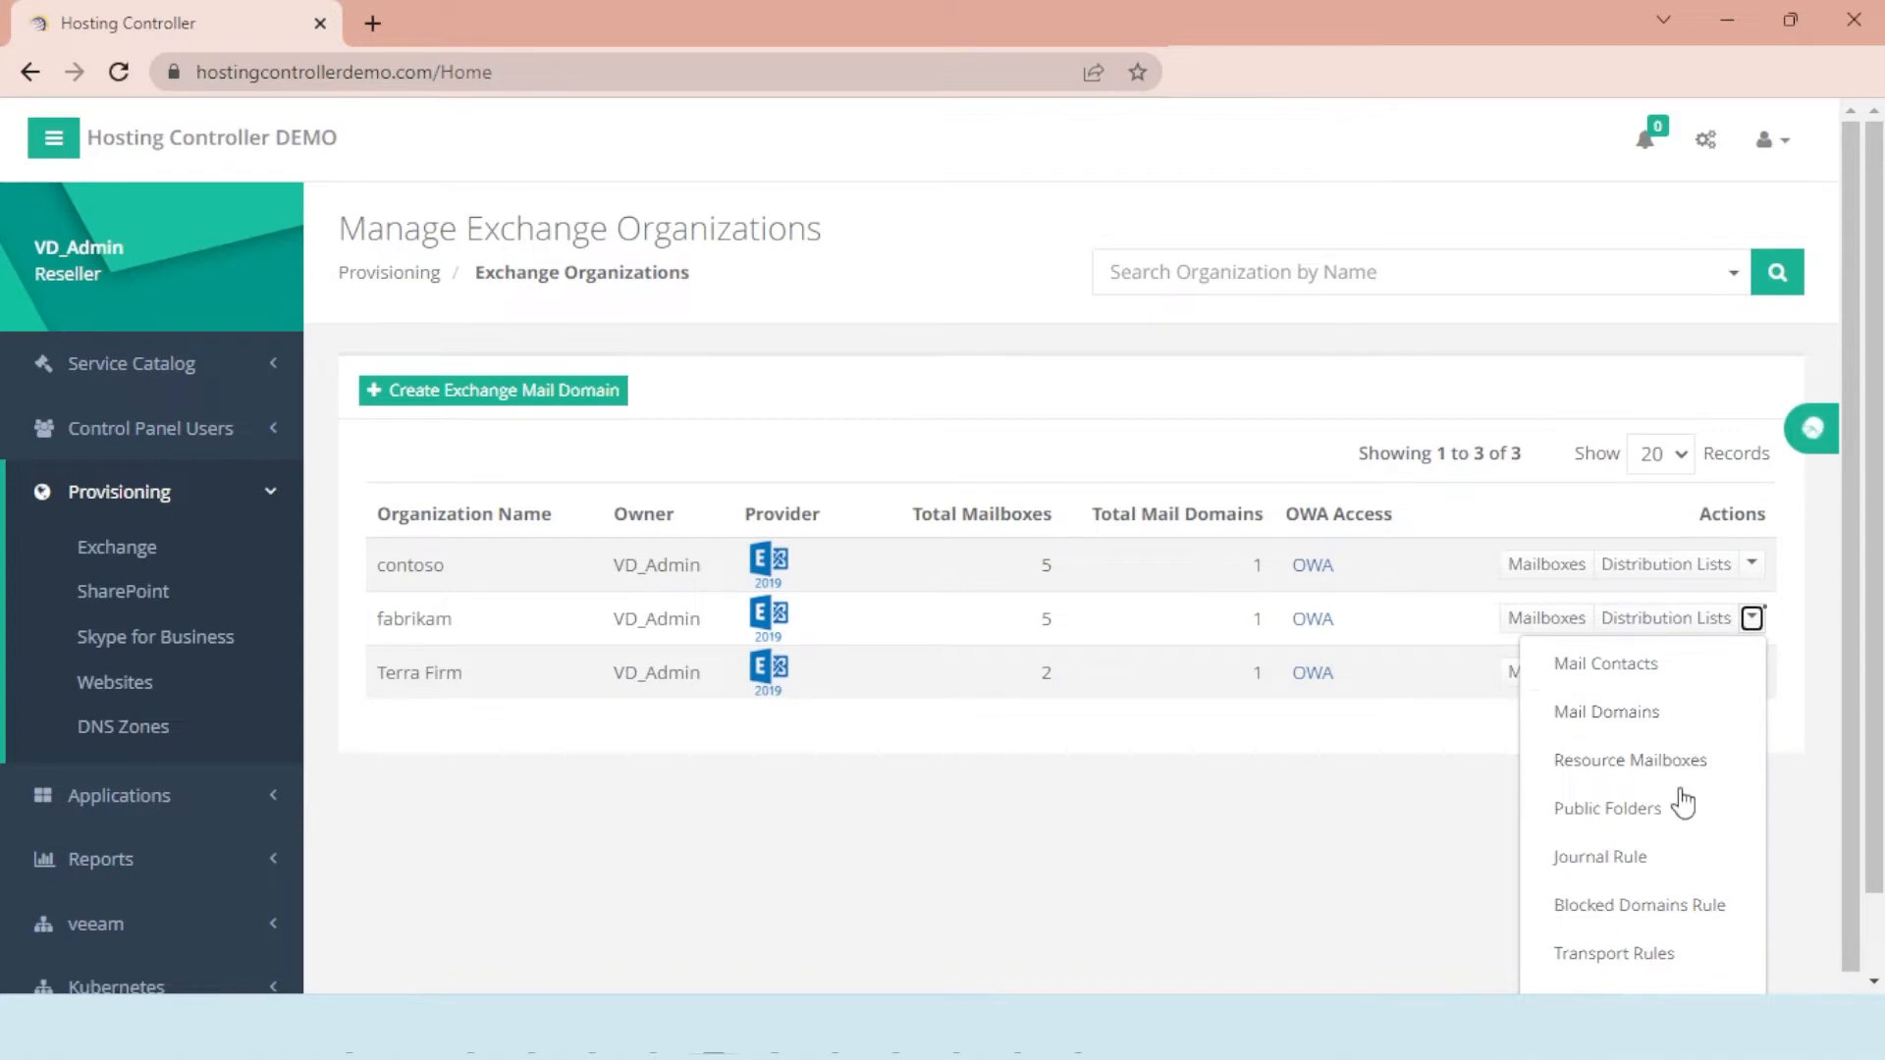
- Start a new public folder for the fabrikam organization, named HR Policies, with the folder type Mail
click(1675, 807)
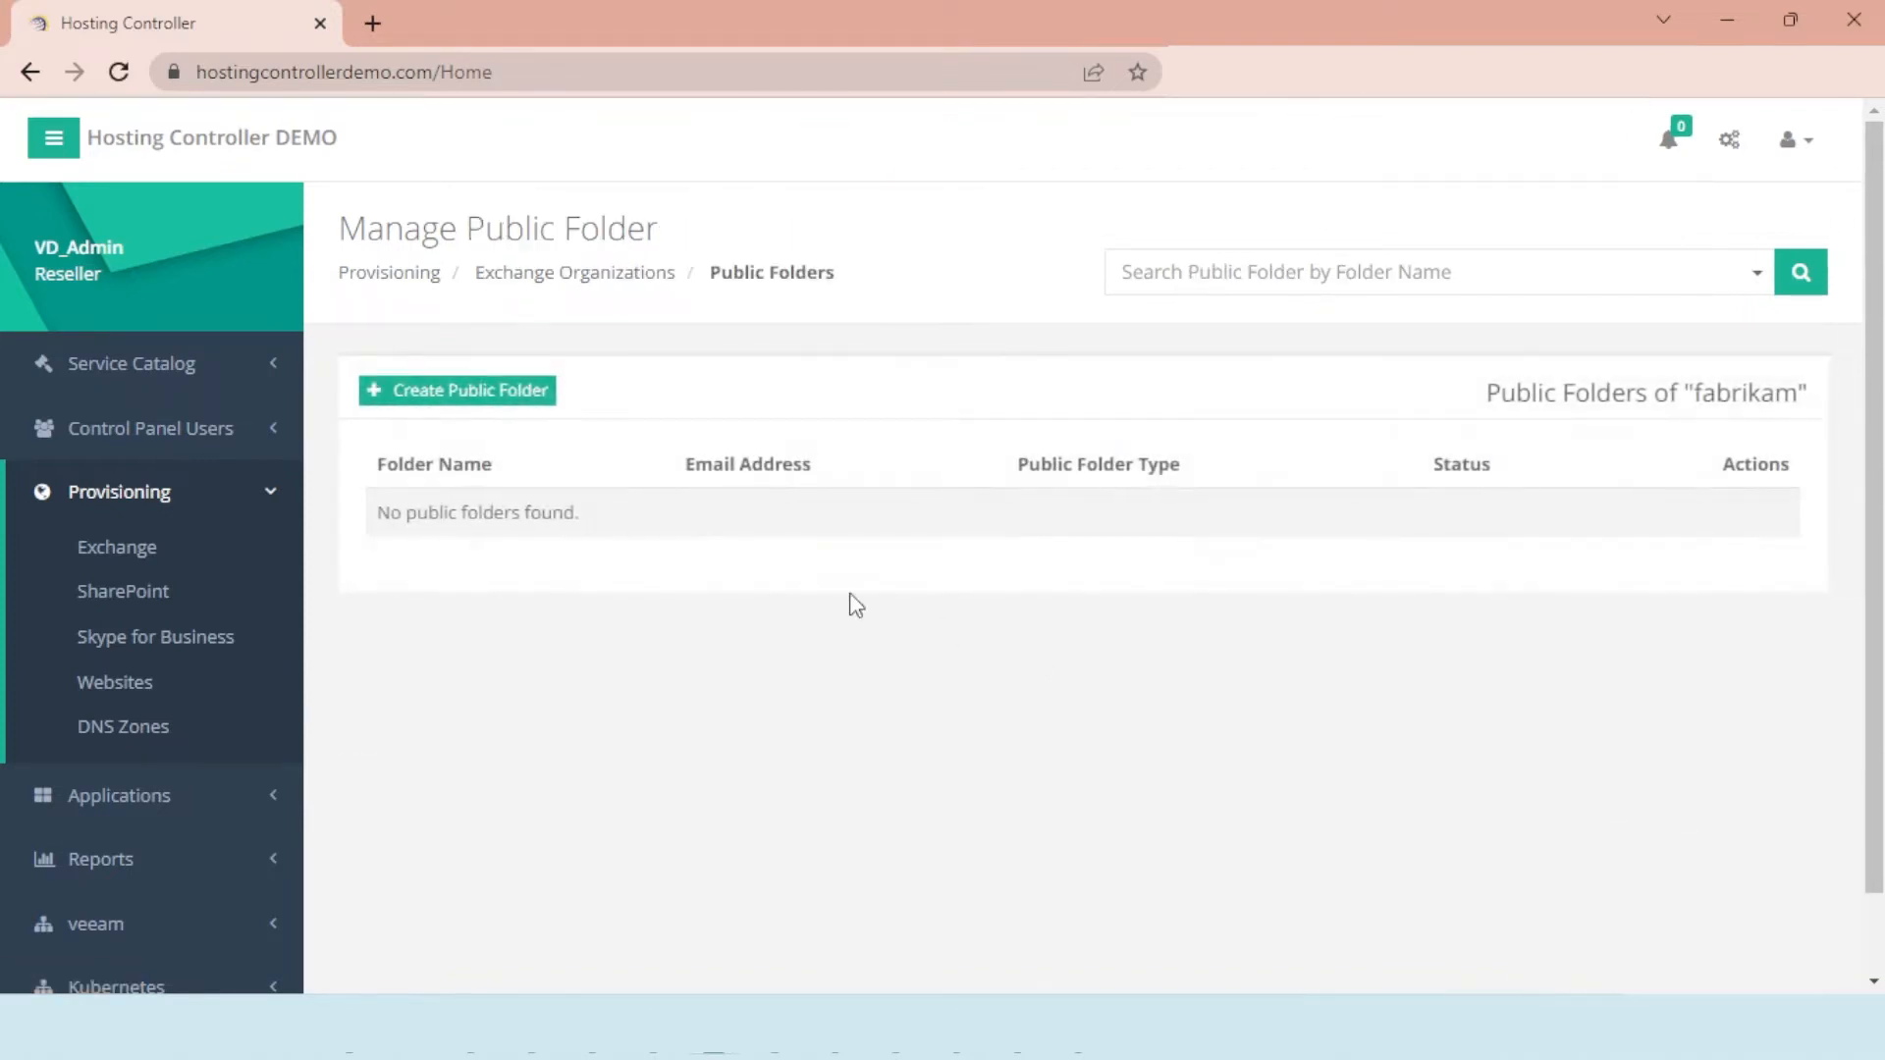
click(458, 394)
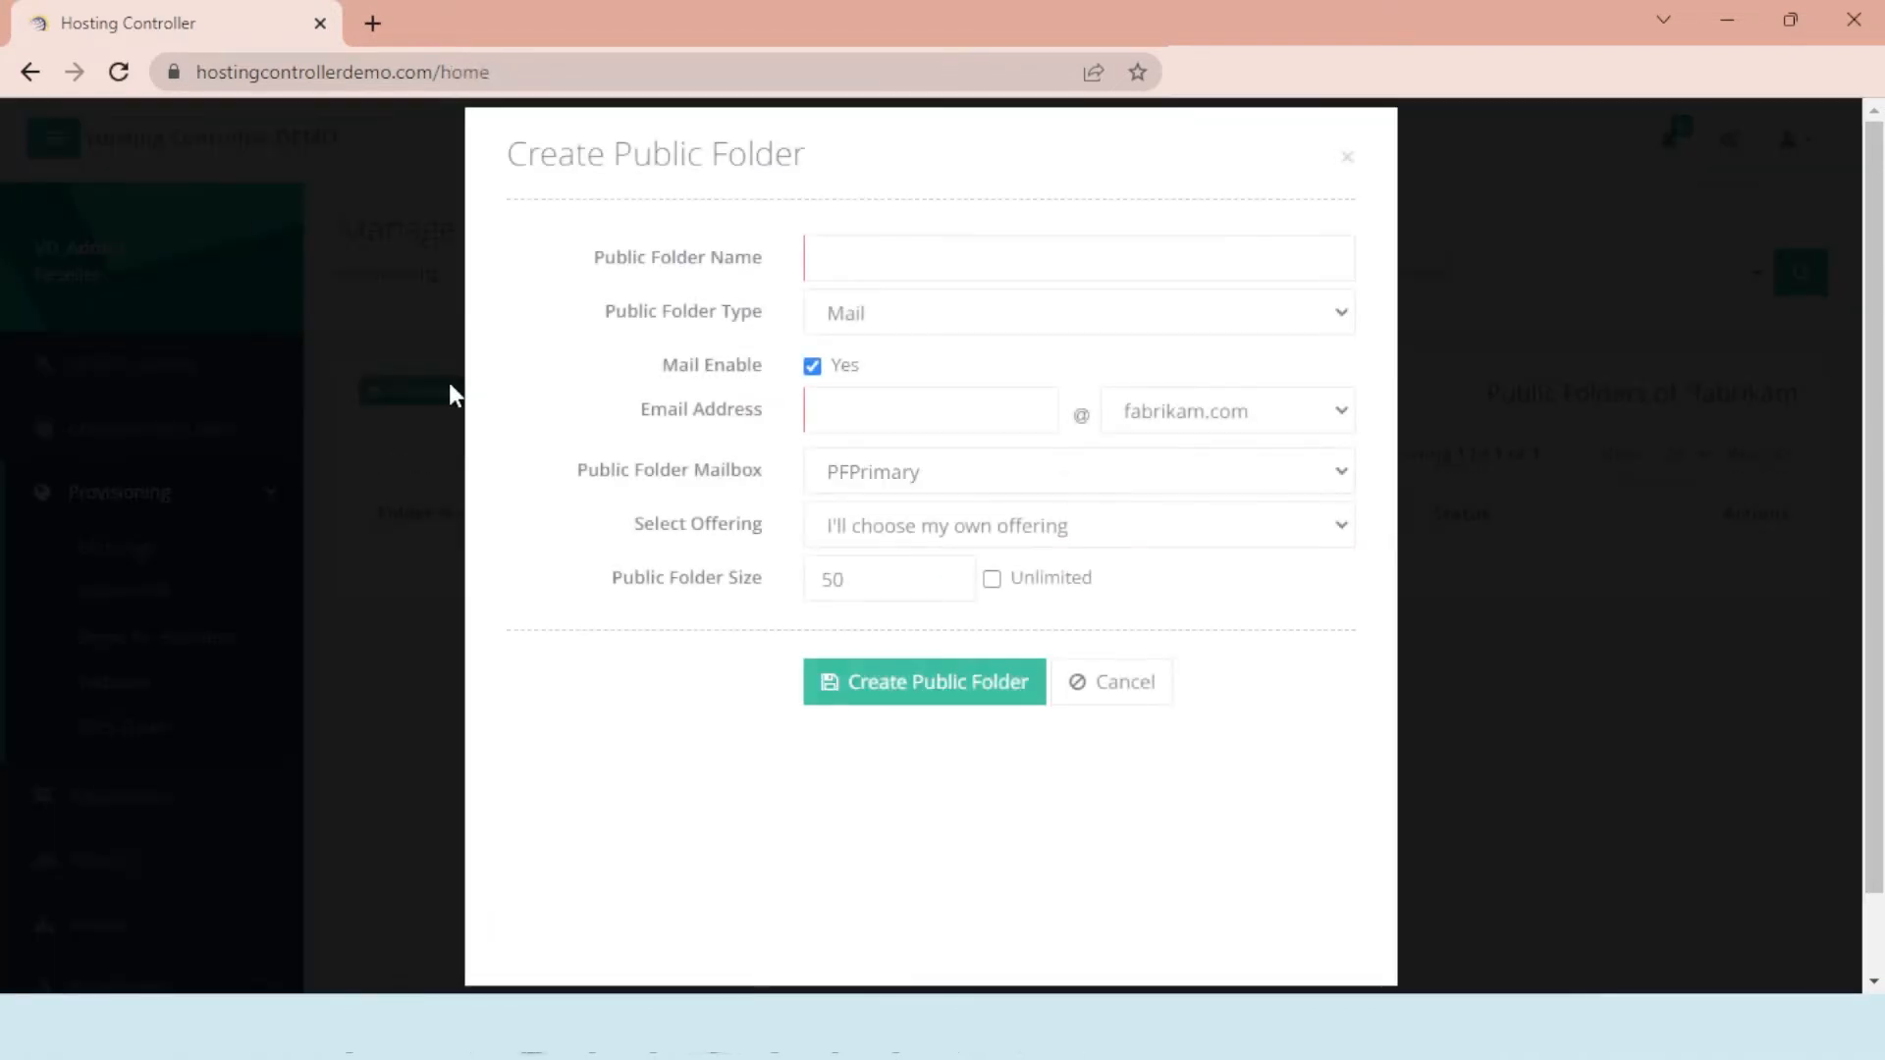
click(897, 261)
text(HR P)
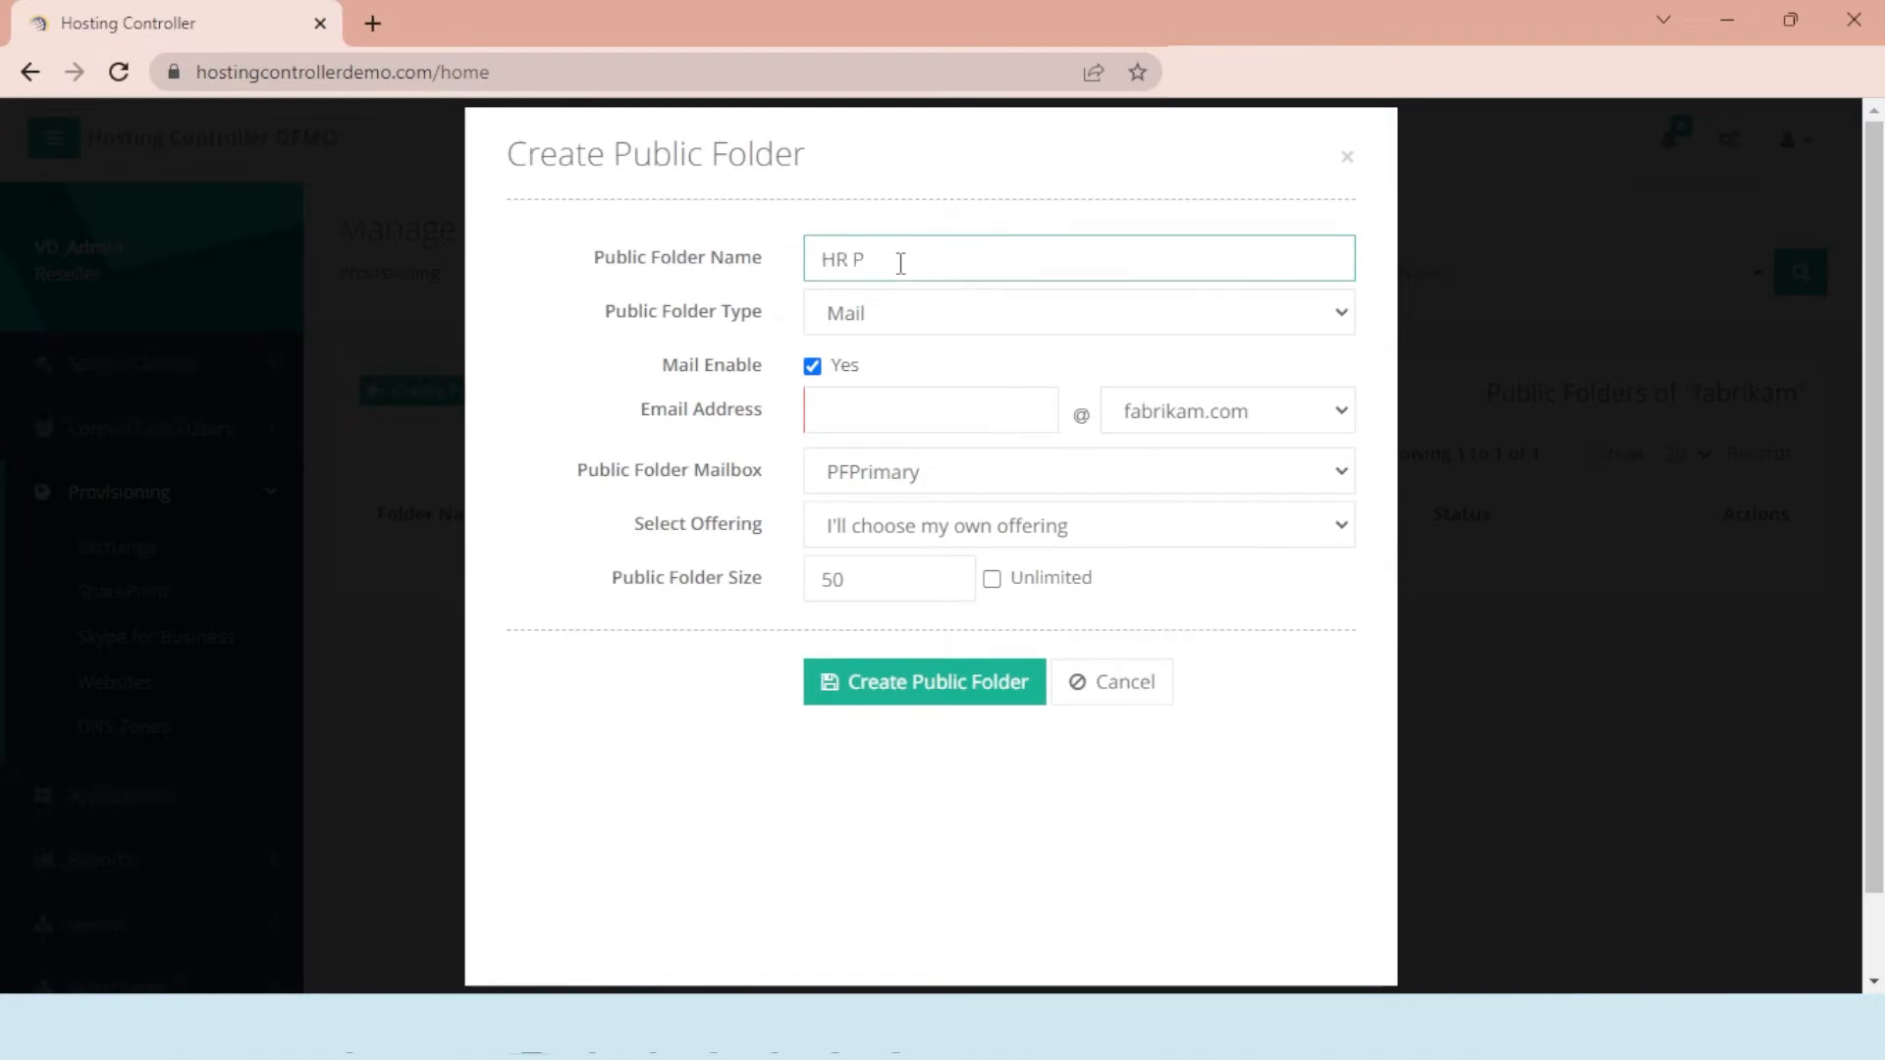
text(olicies)
click(901, 315)
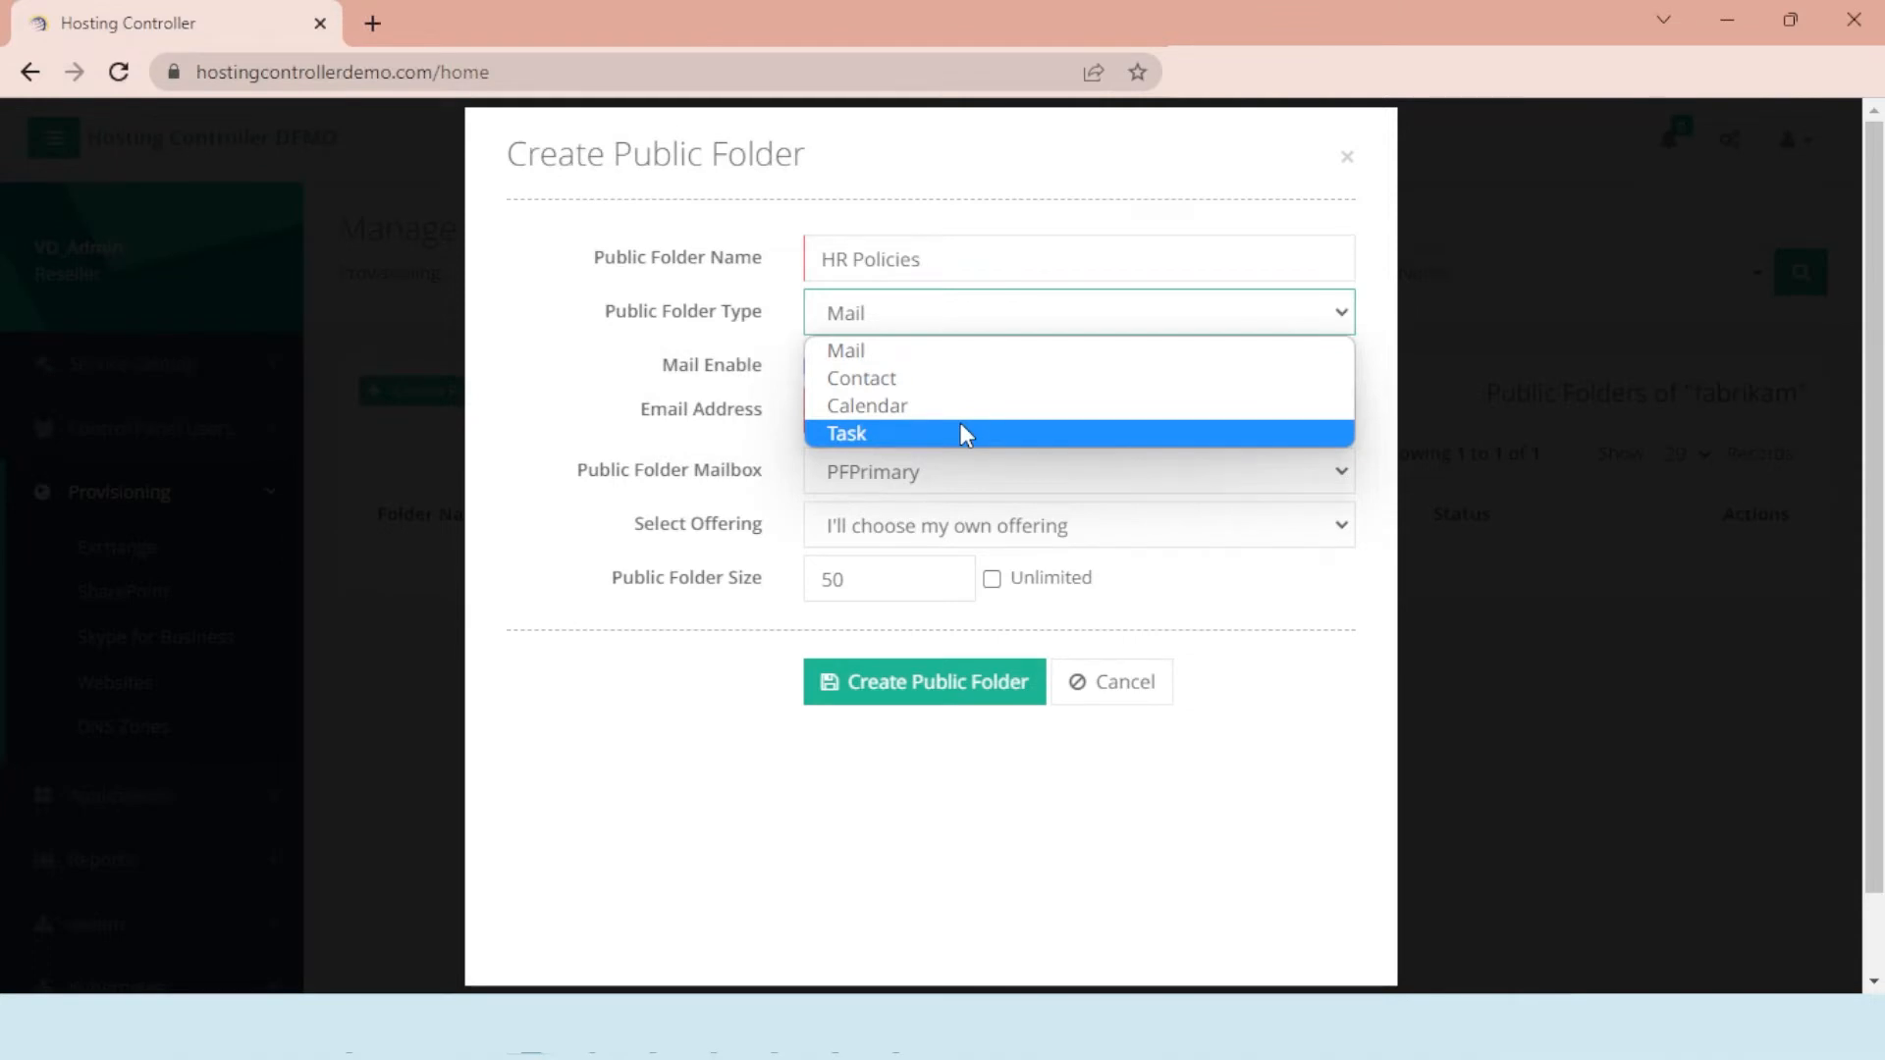
click(949, 356)
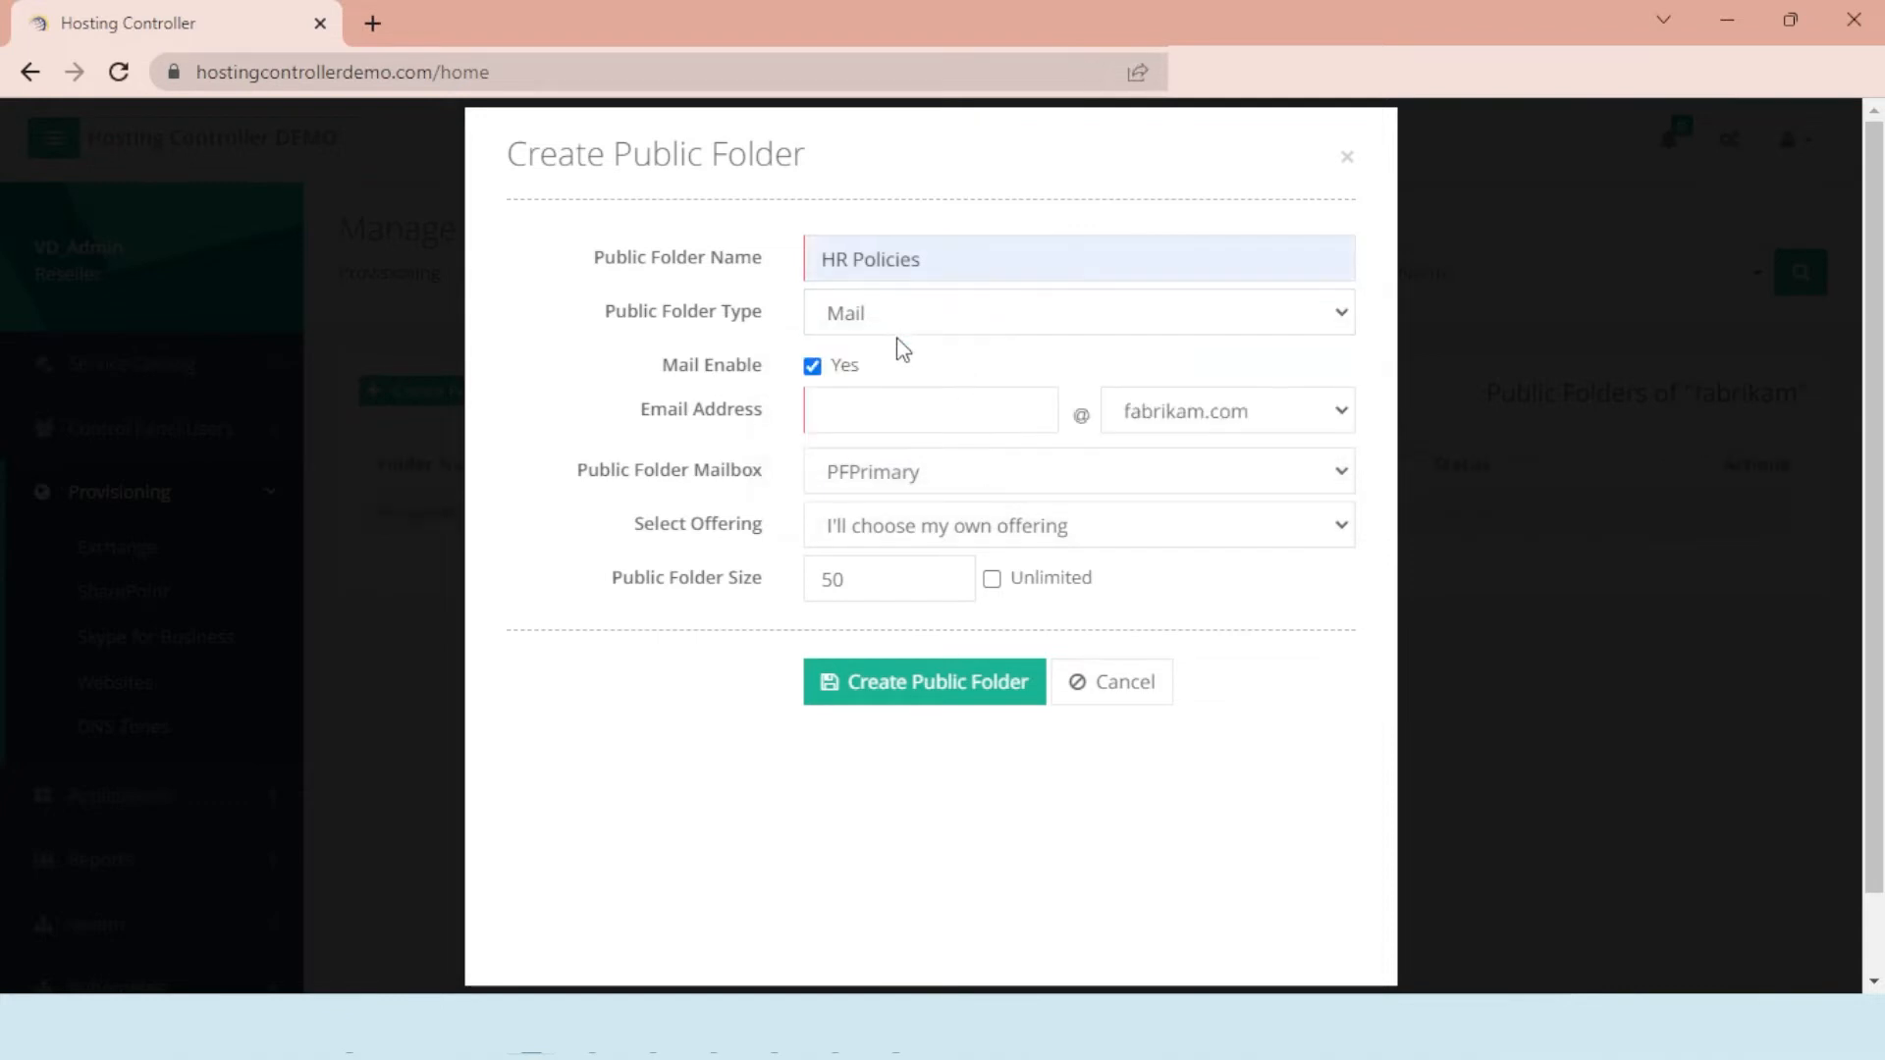
- Have the folder mail-enabled and enter hrpolicies as its email alias
click(816, 369)
click(819, 373)
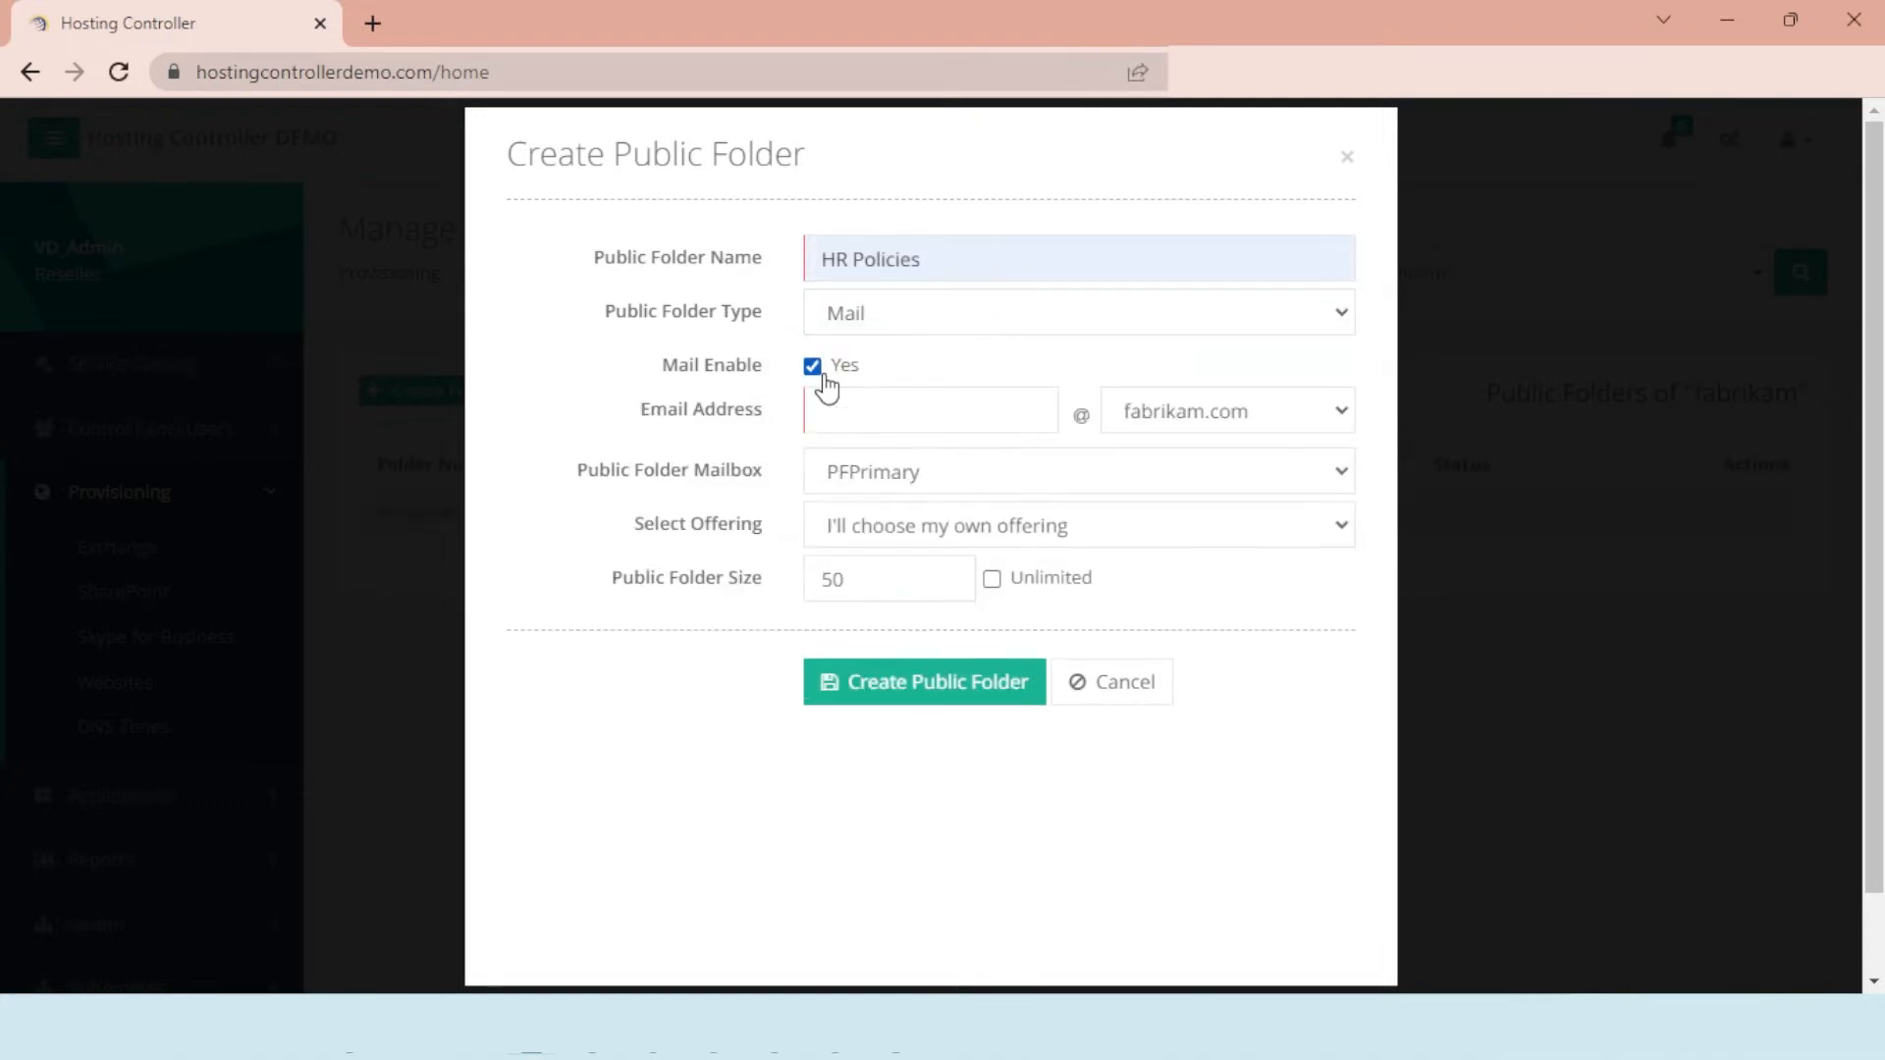
click(879, 412)
text(hrpolicies)
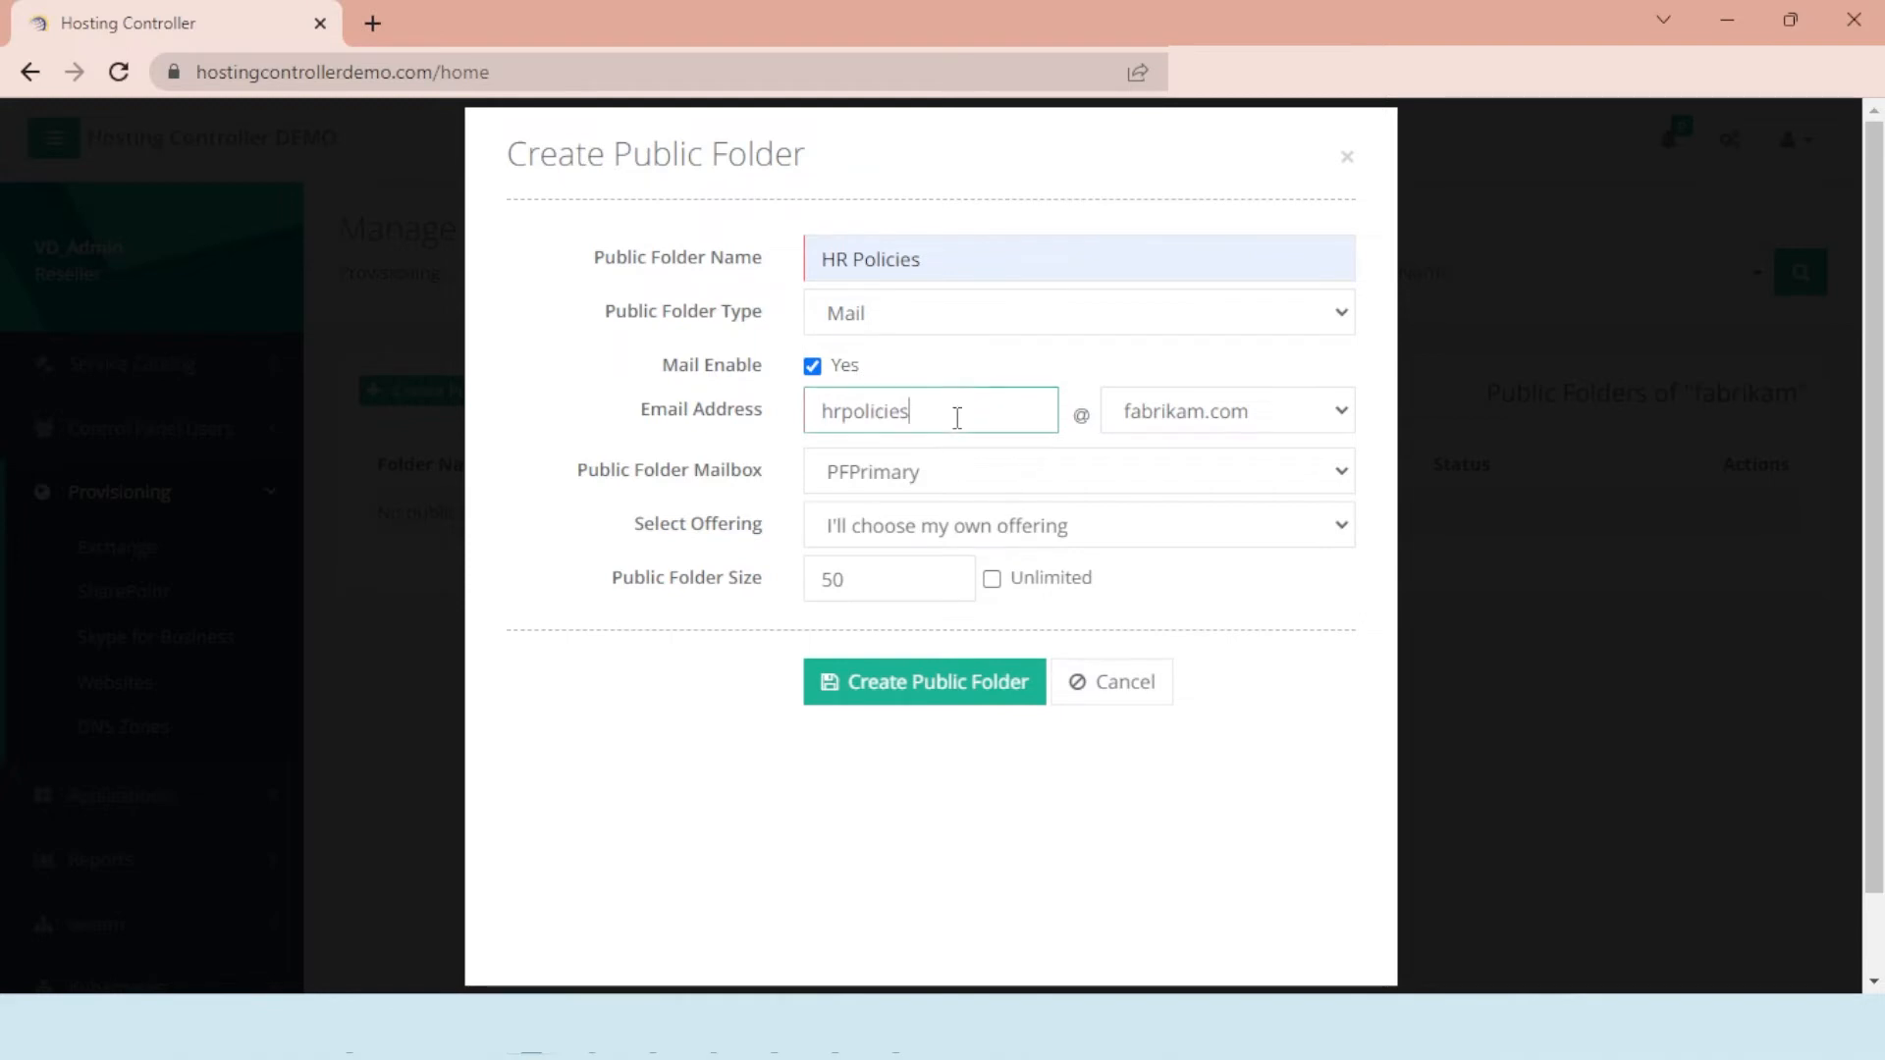
- Assign the PFPrimary mailbox and the own-offering option, keep the folder size at 50, and create the public folder
click(995, 473)
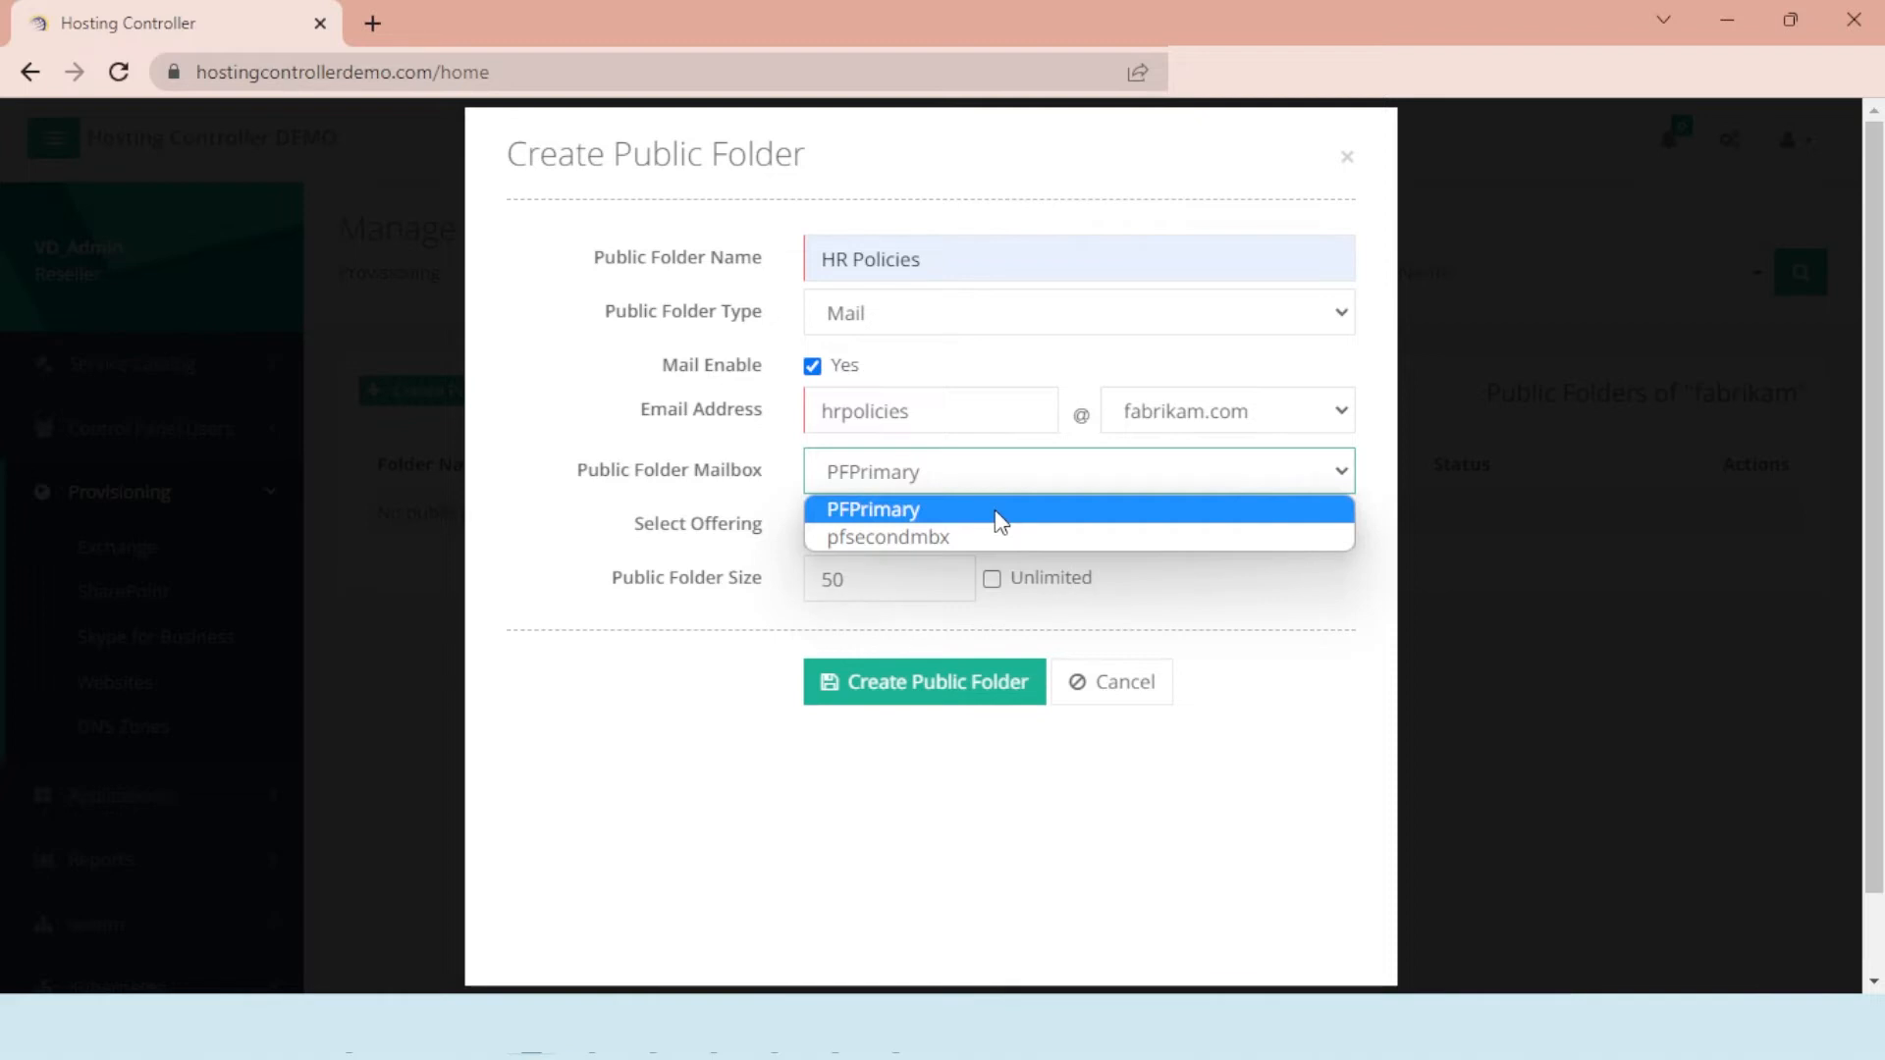
click(994, 510)
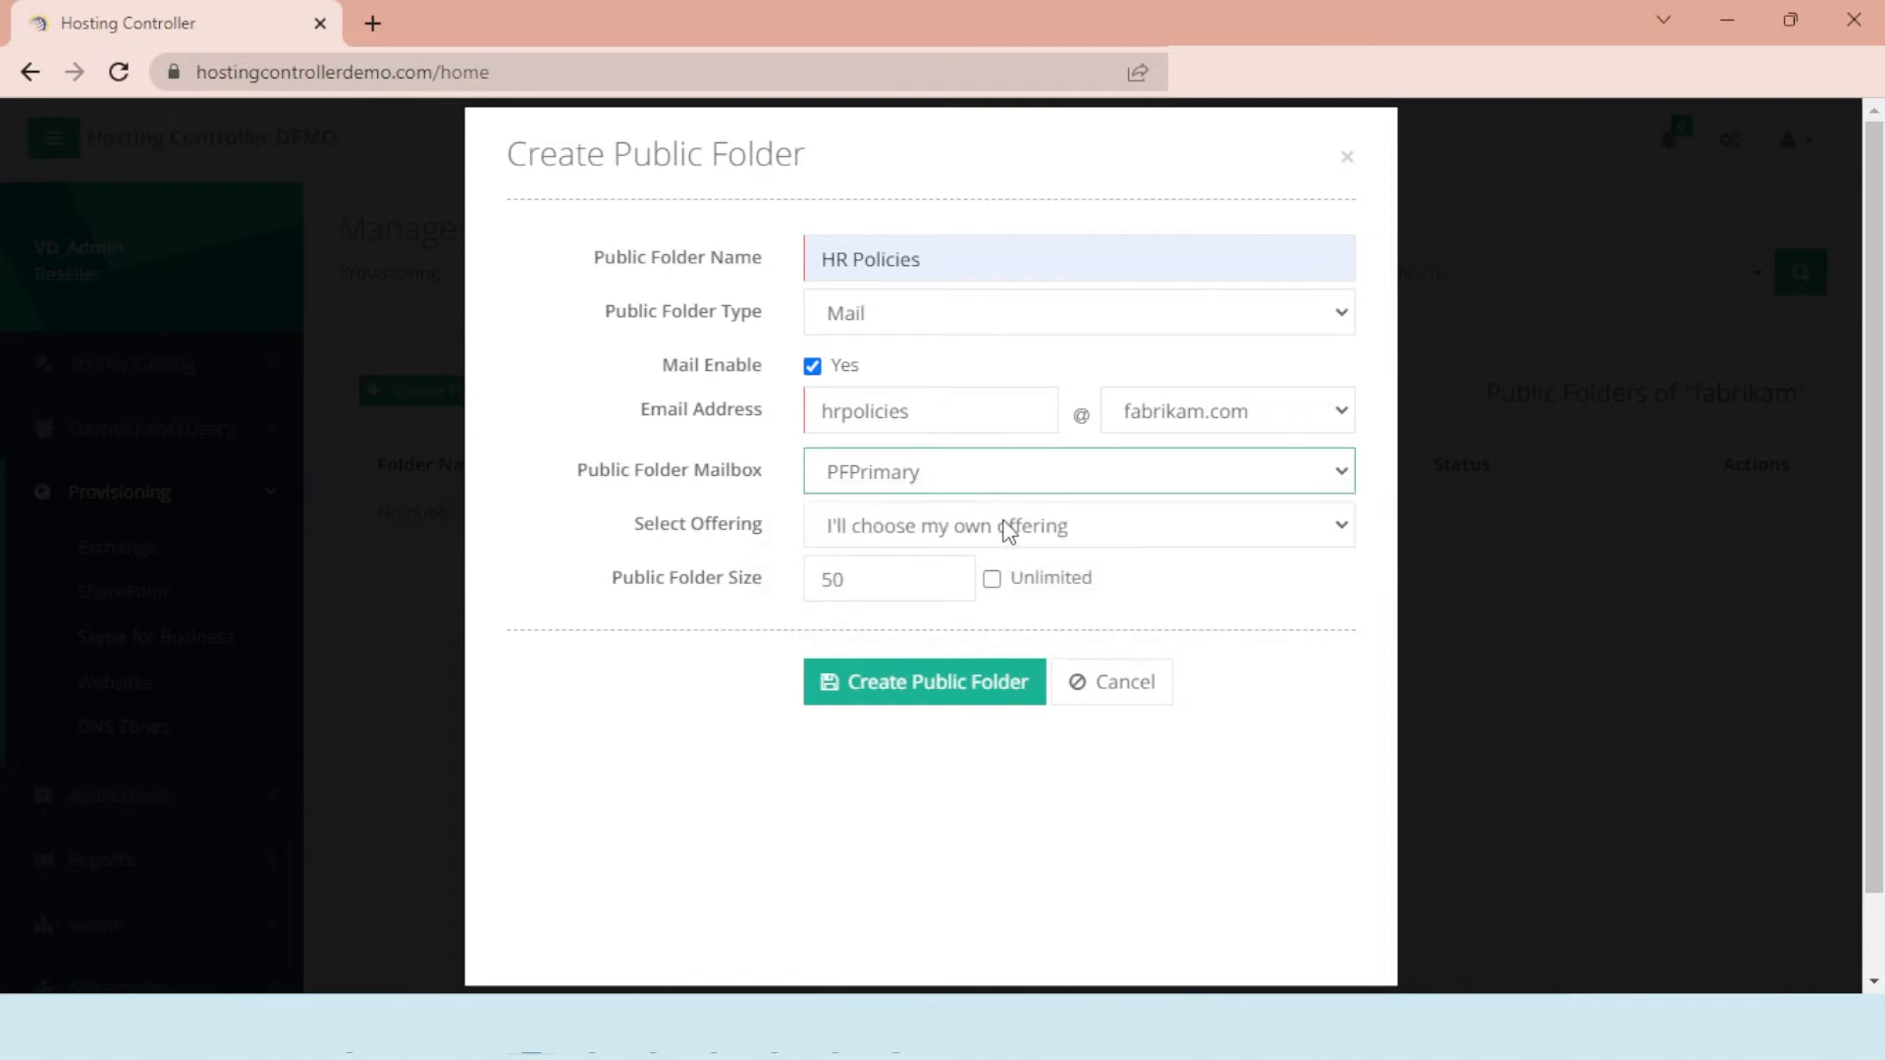
click(1004, 521)
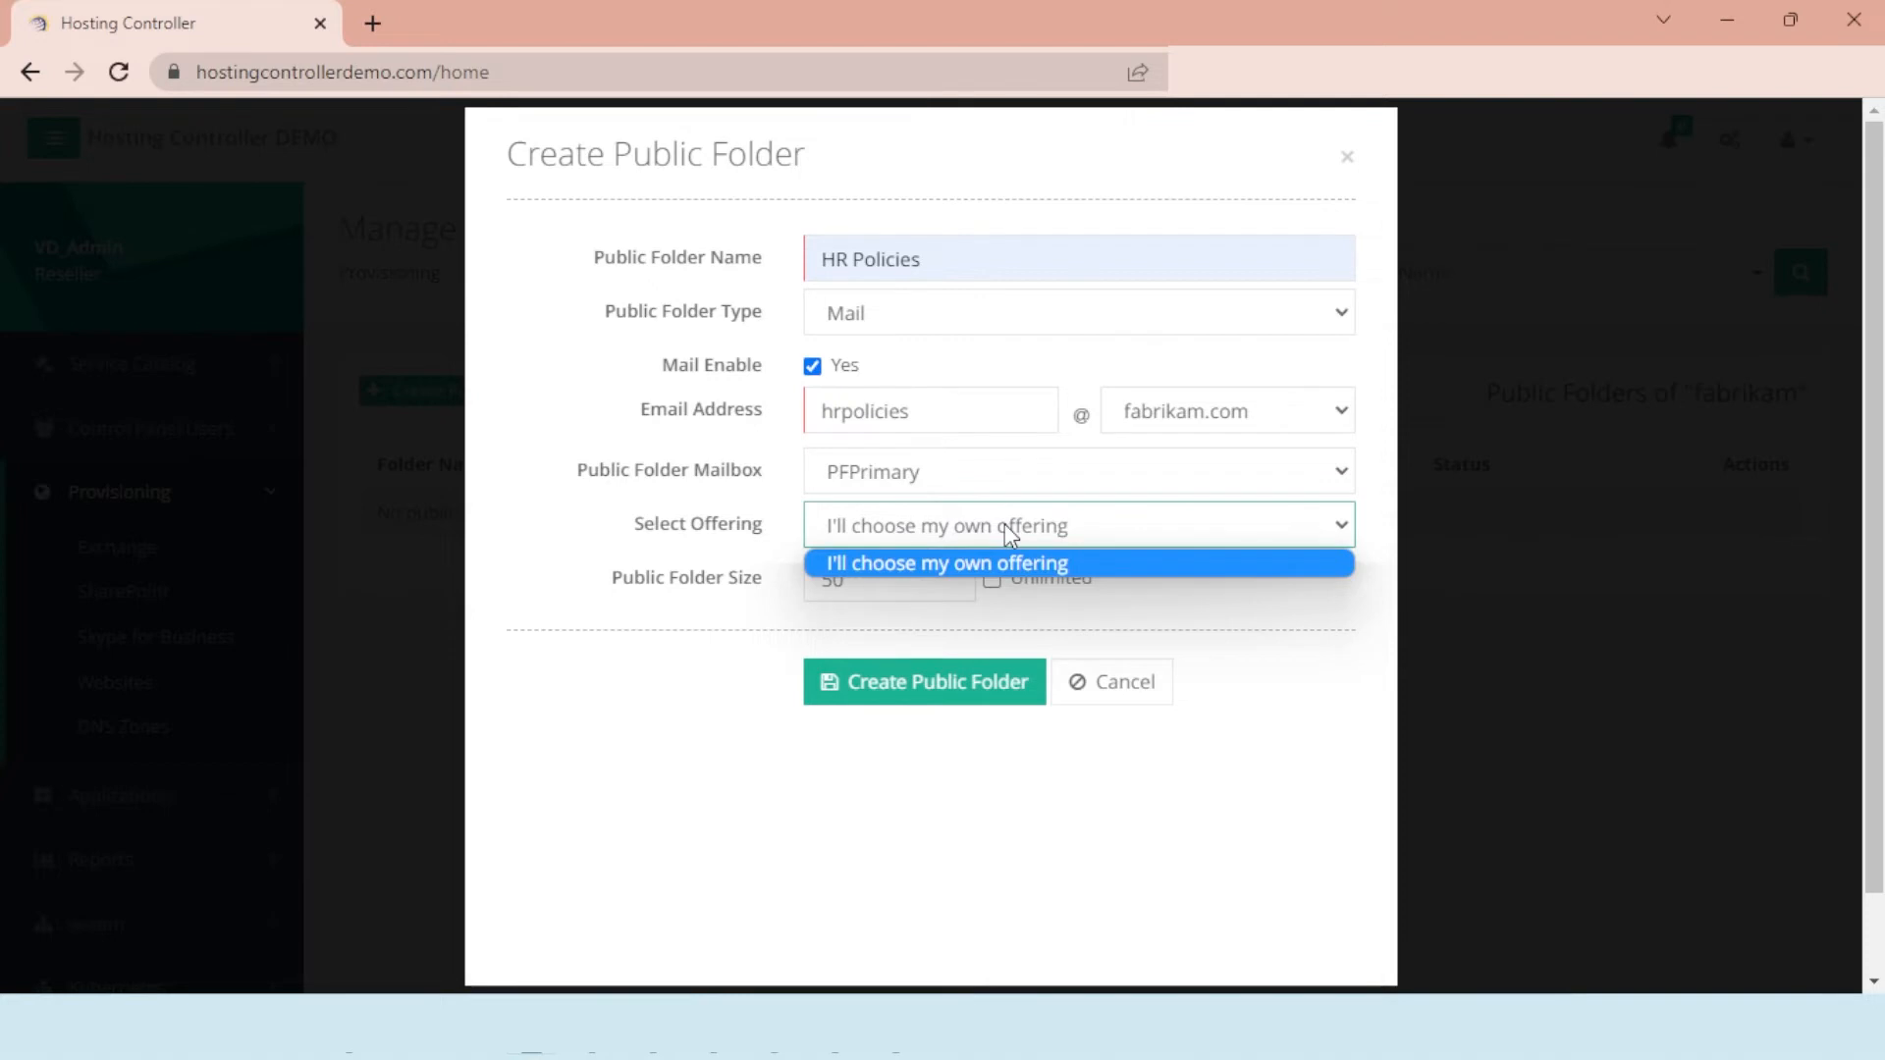
click(1006, 527)
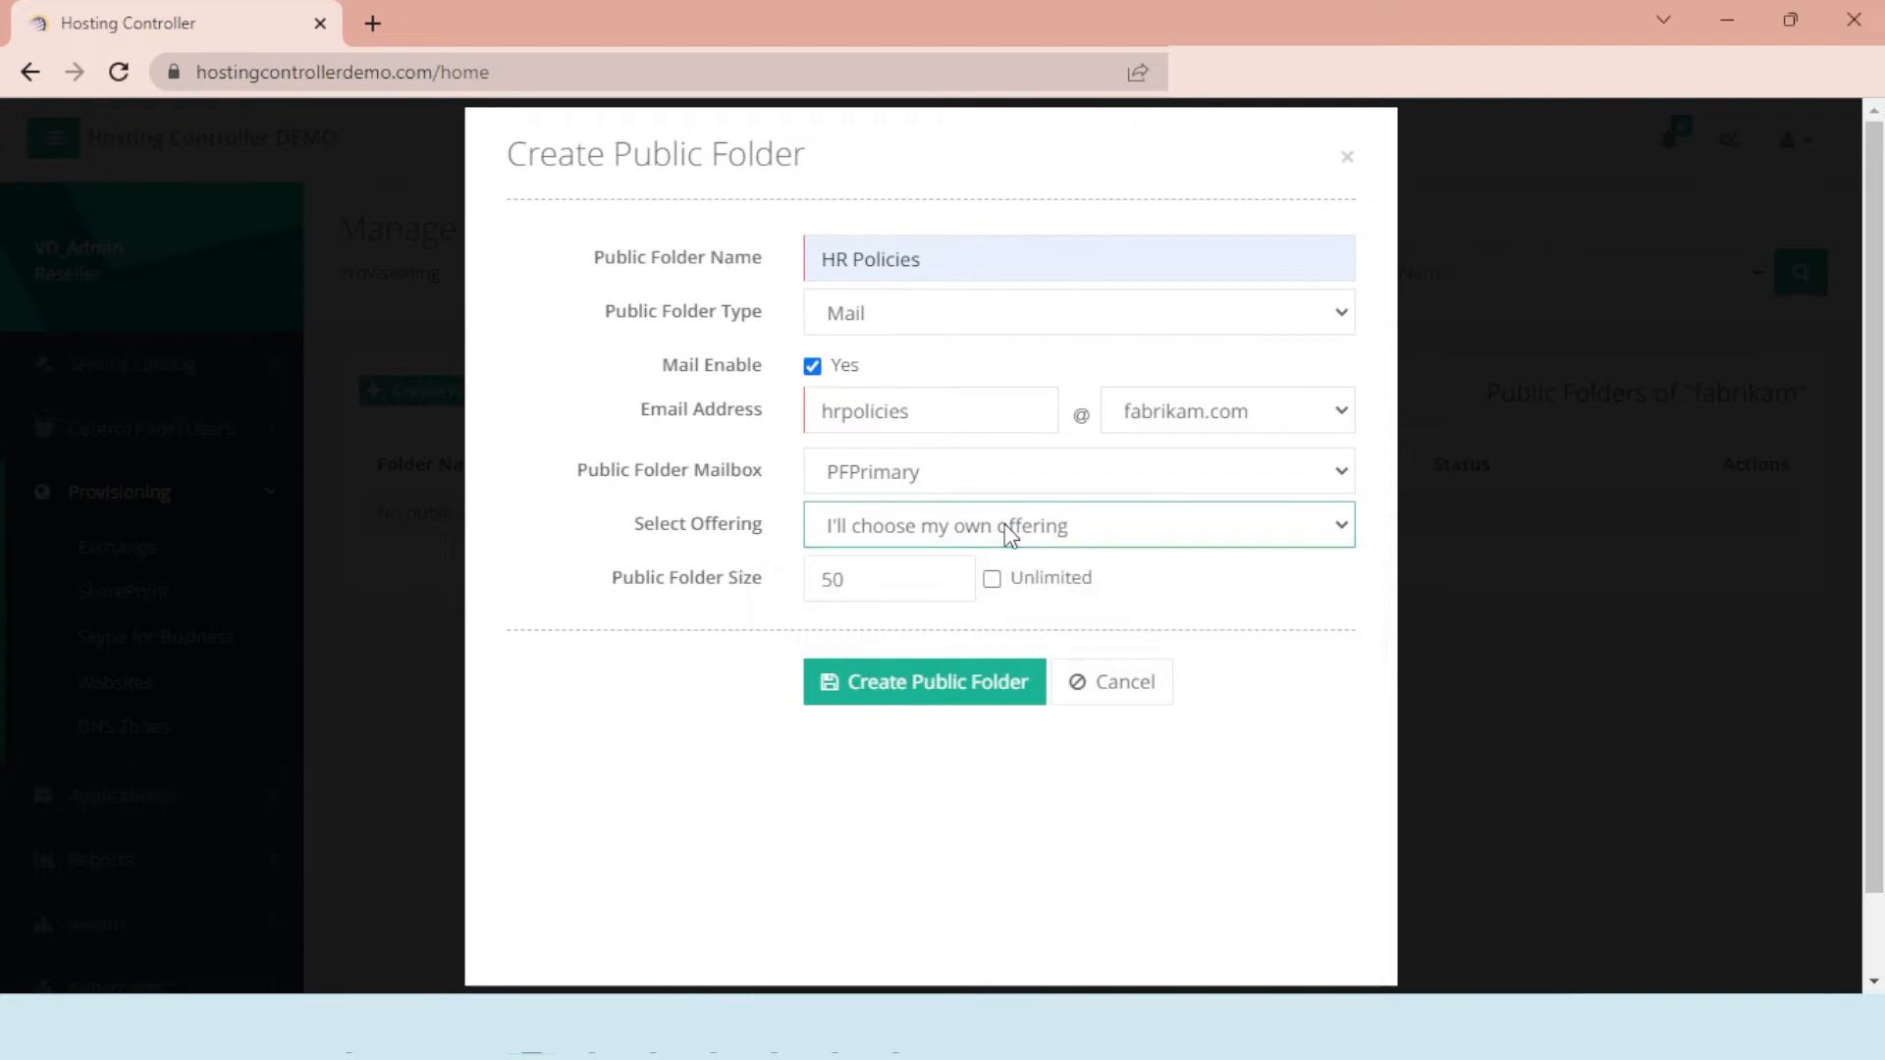
click(927, 581)
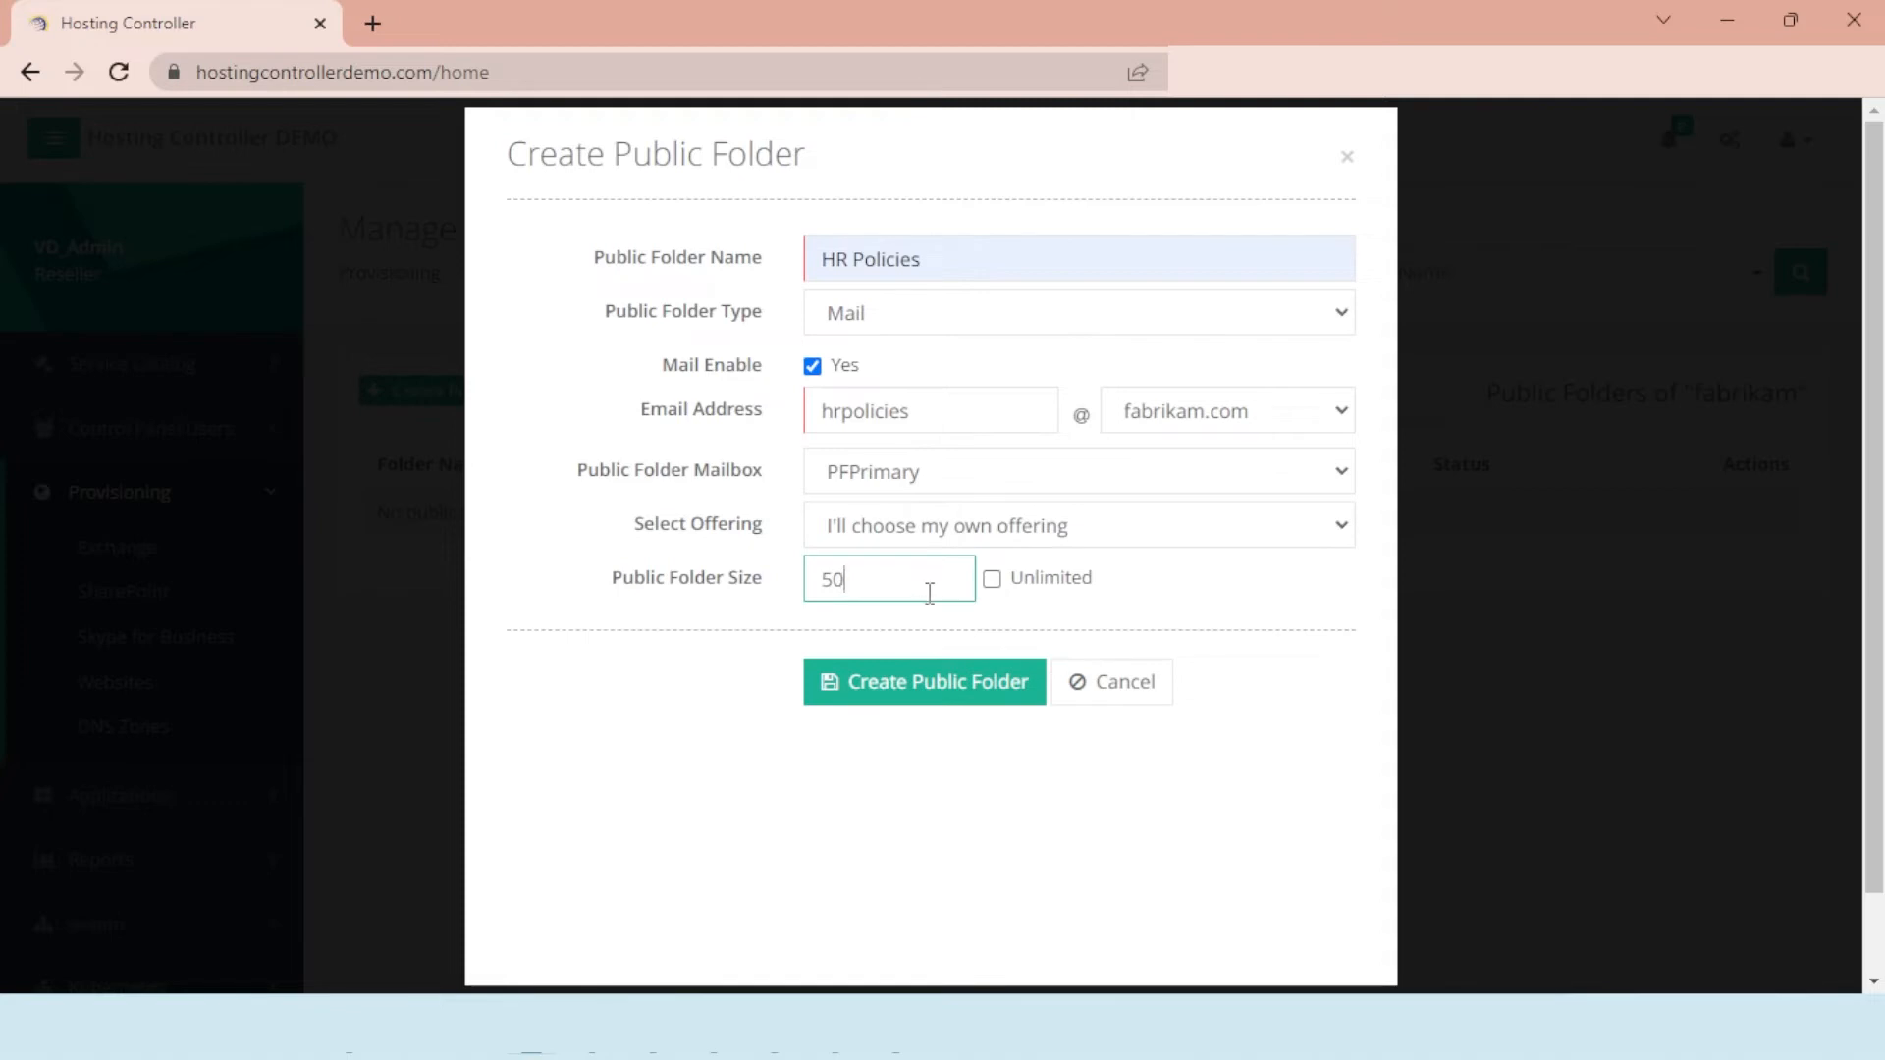
click(933, 692)
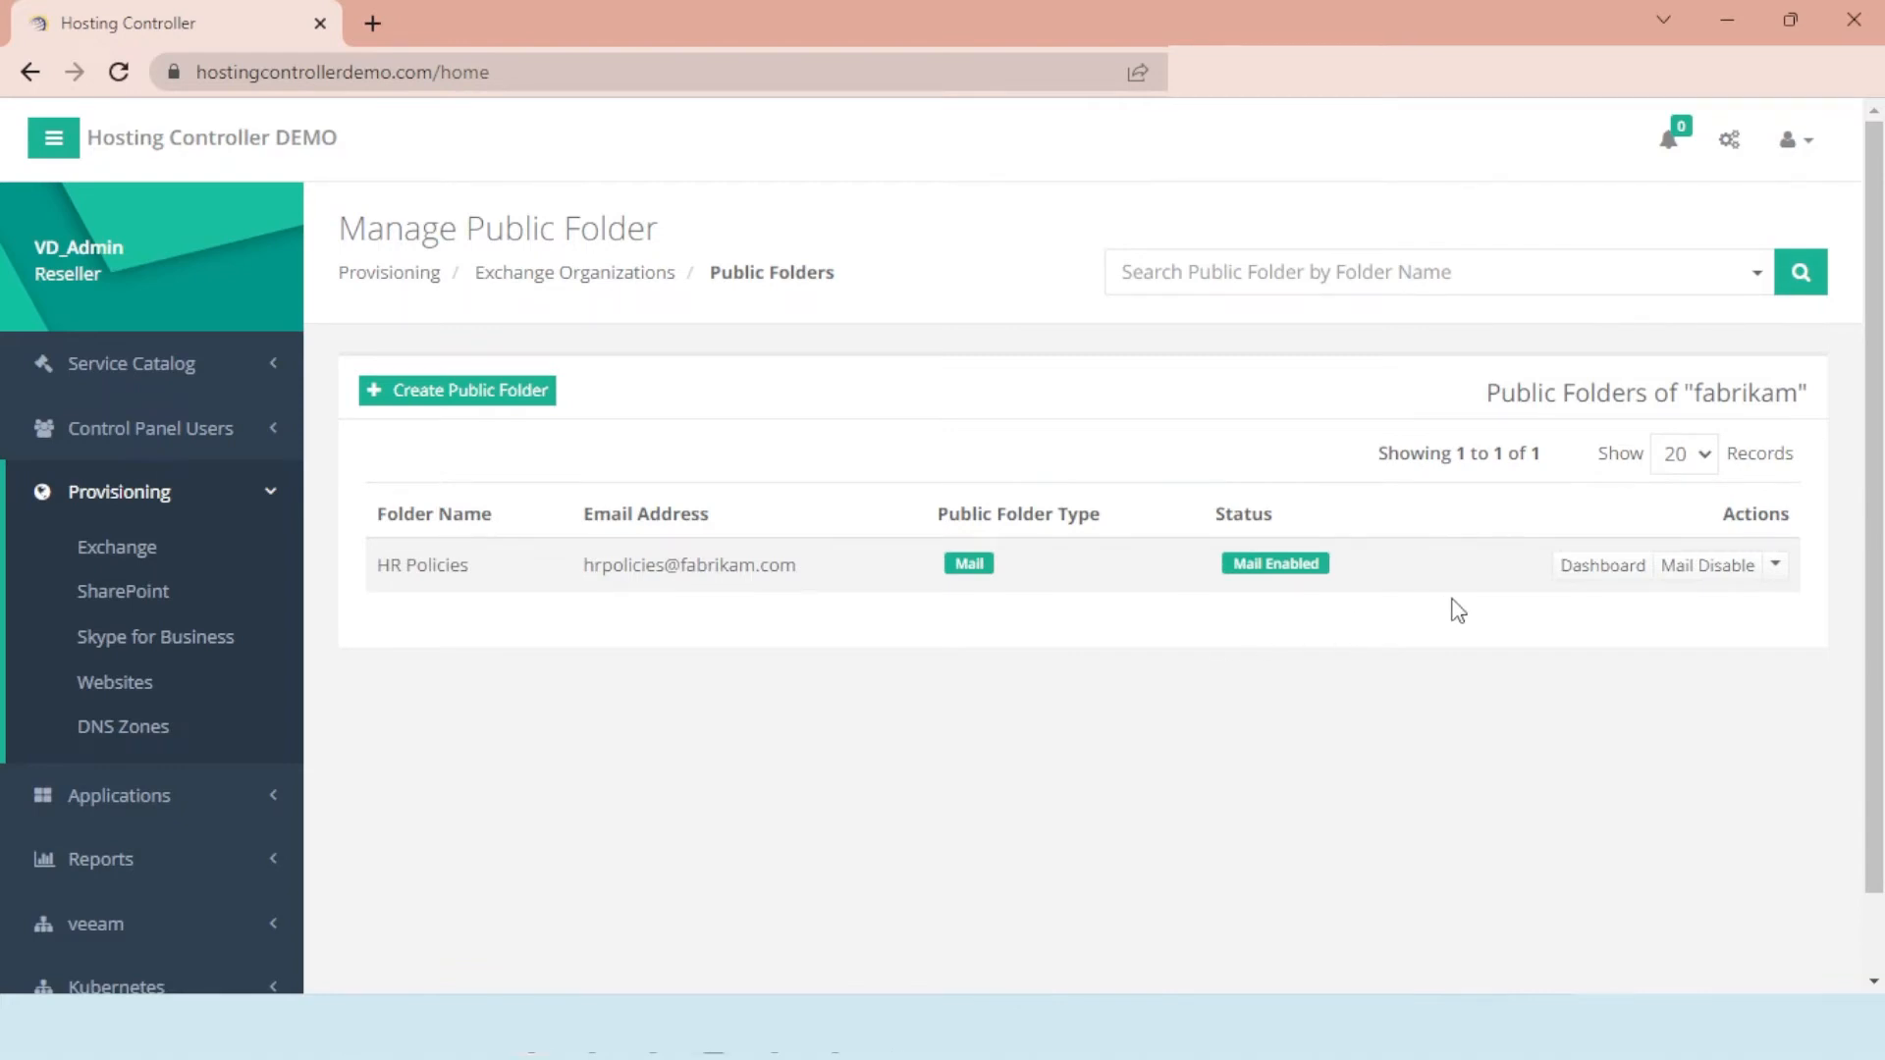
- Review the HR Policies folder's advanced properties, accepted and rejected senders and forwarding settings, and return to the public folder list
click(1561, 578)
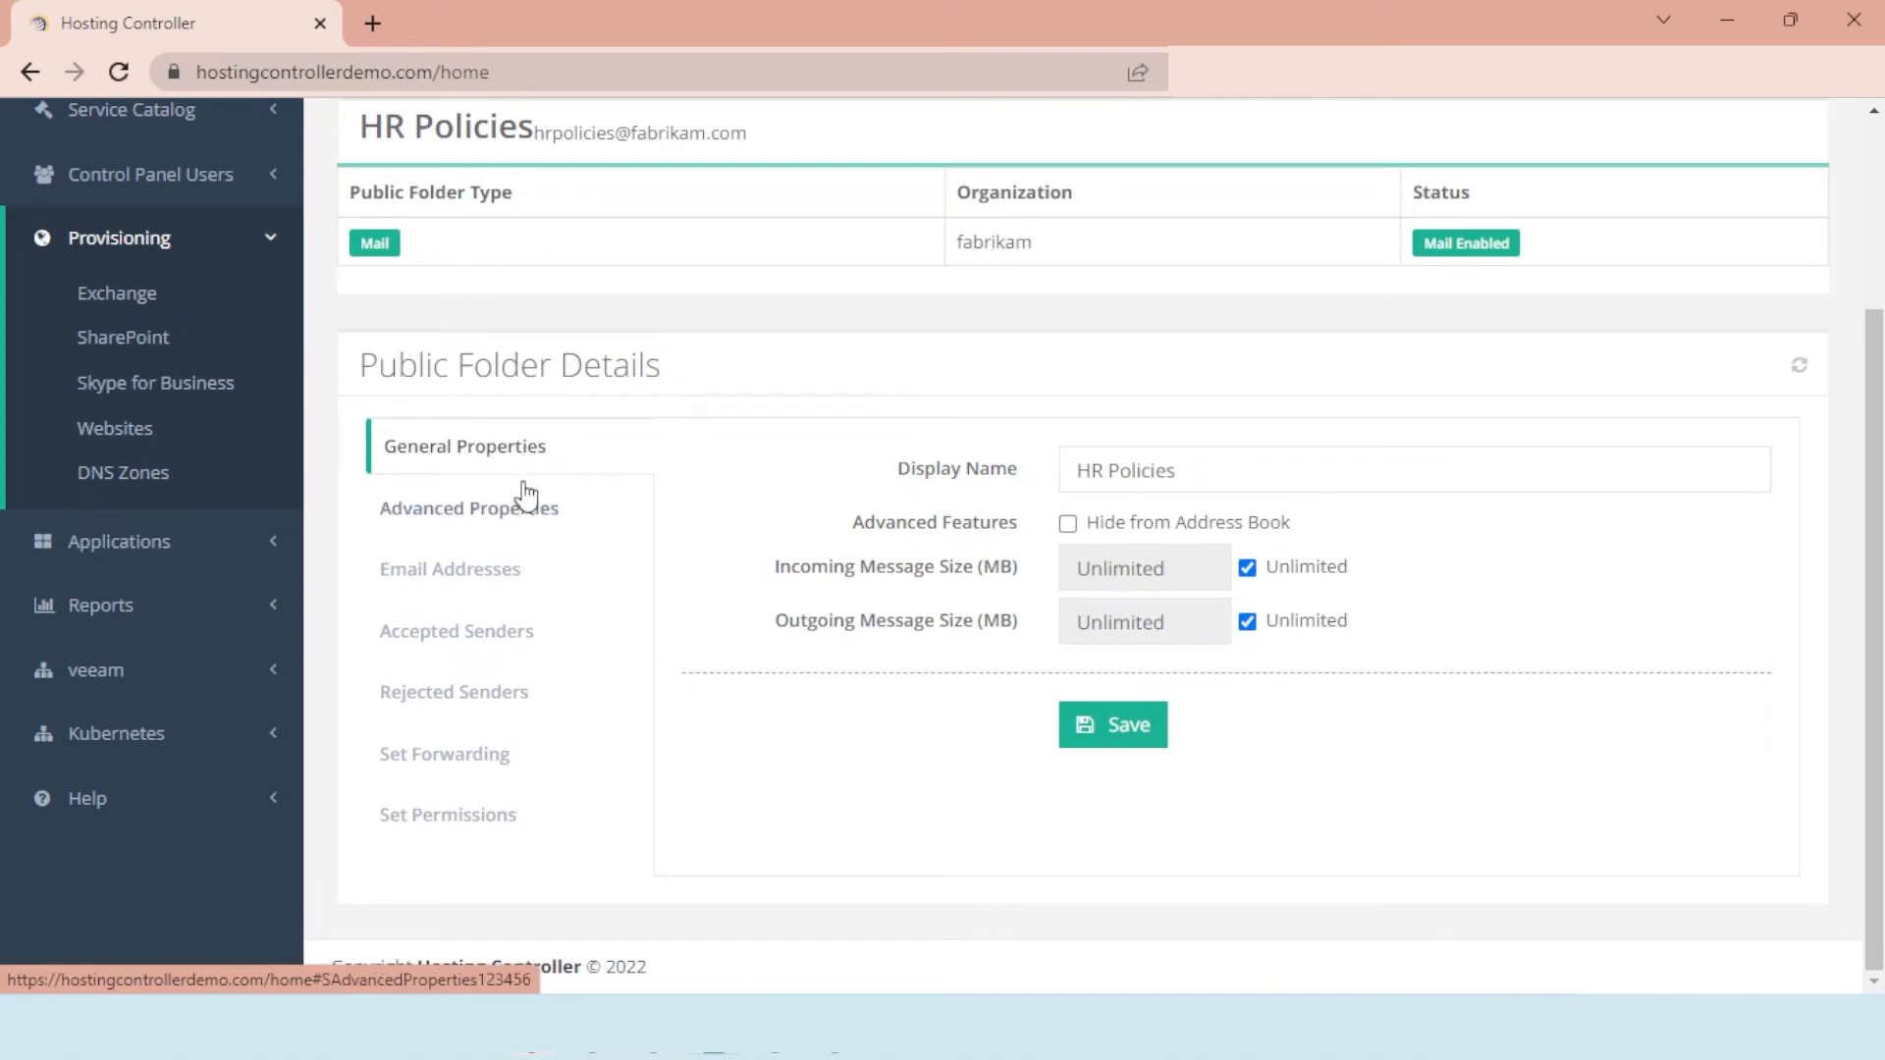
click(528, 514)
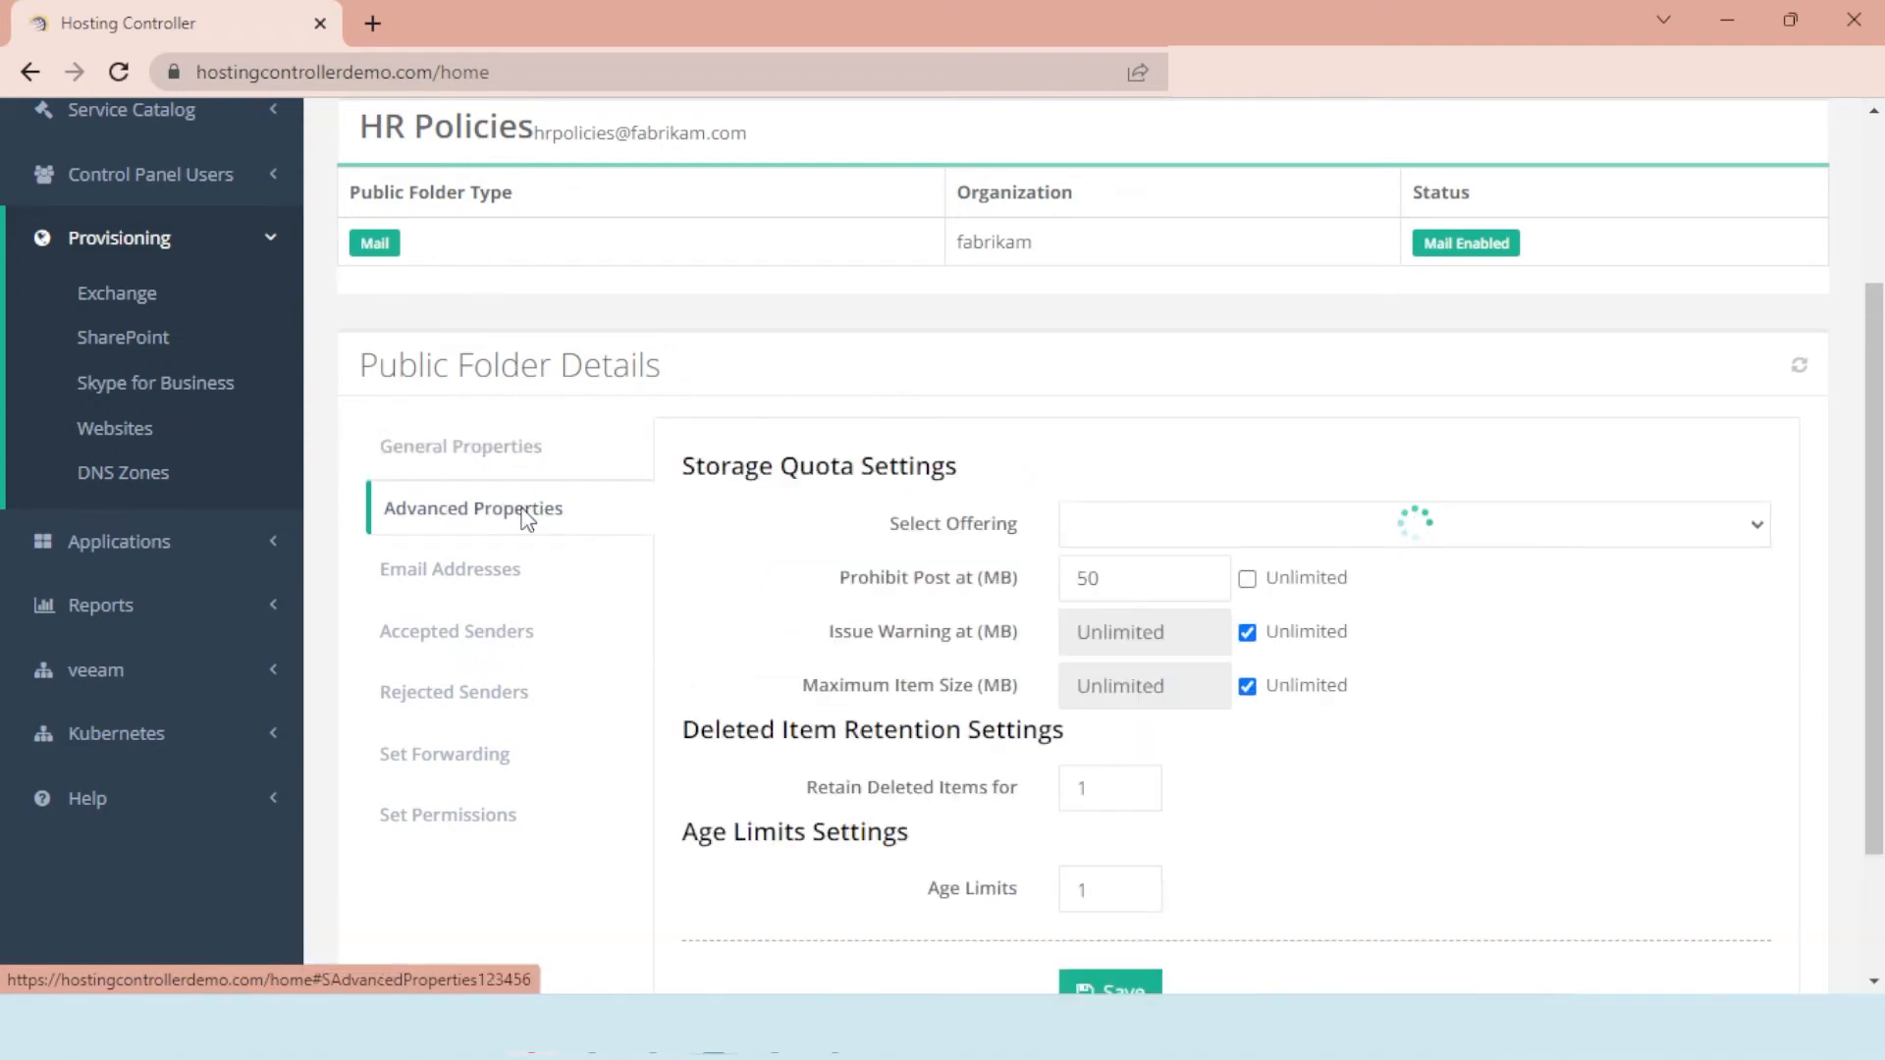
click(532, 636)
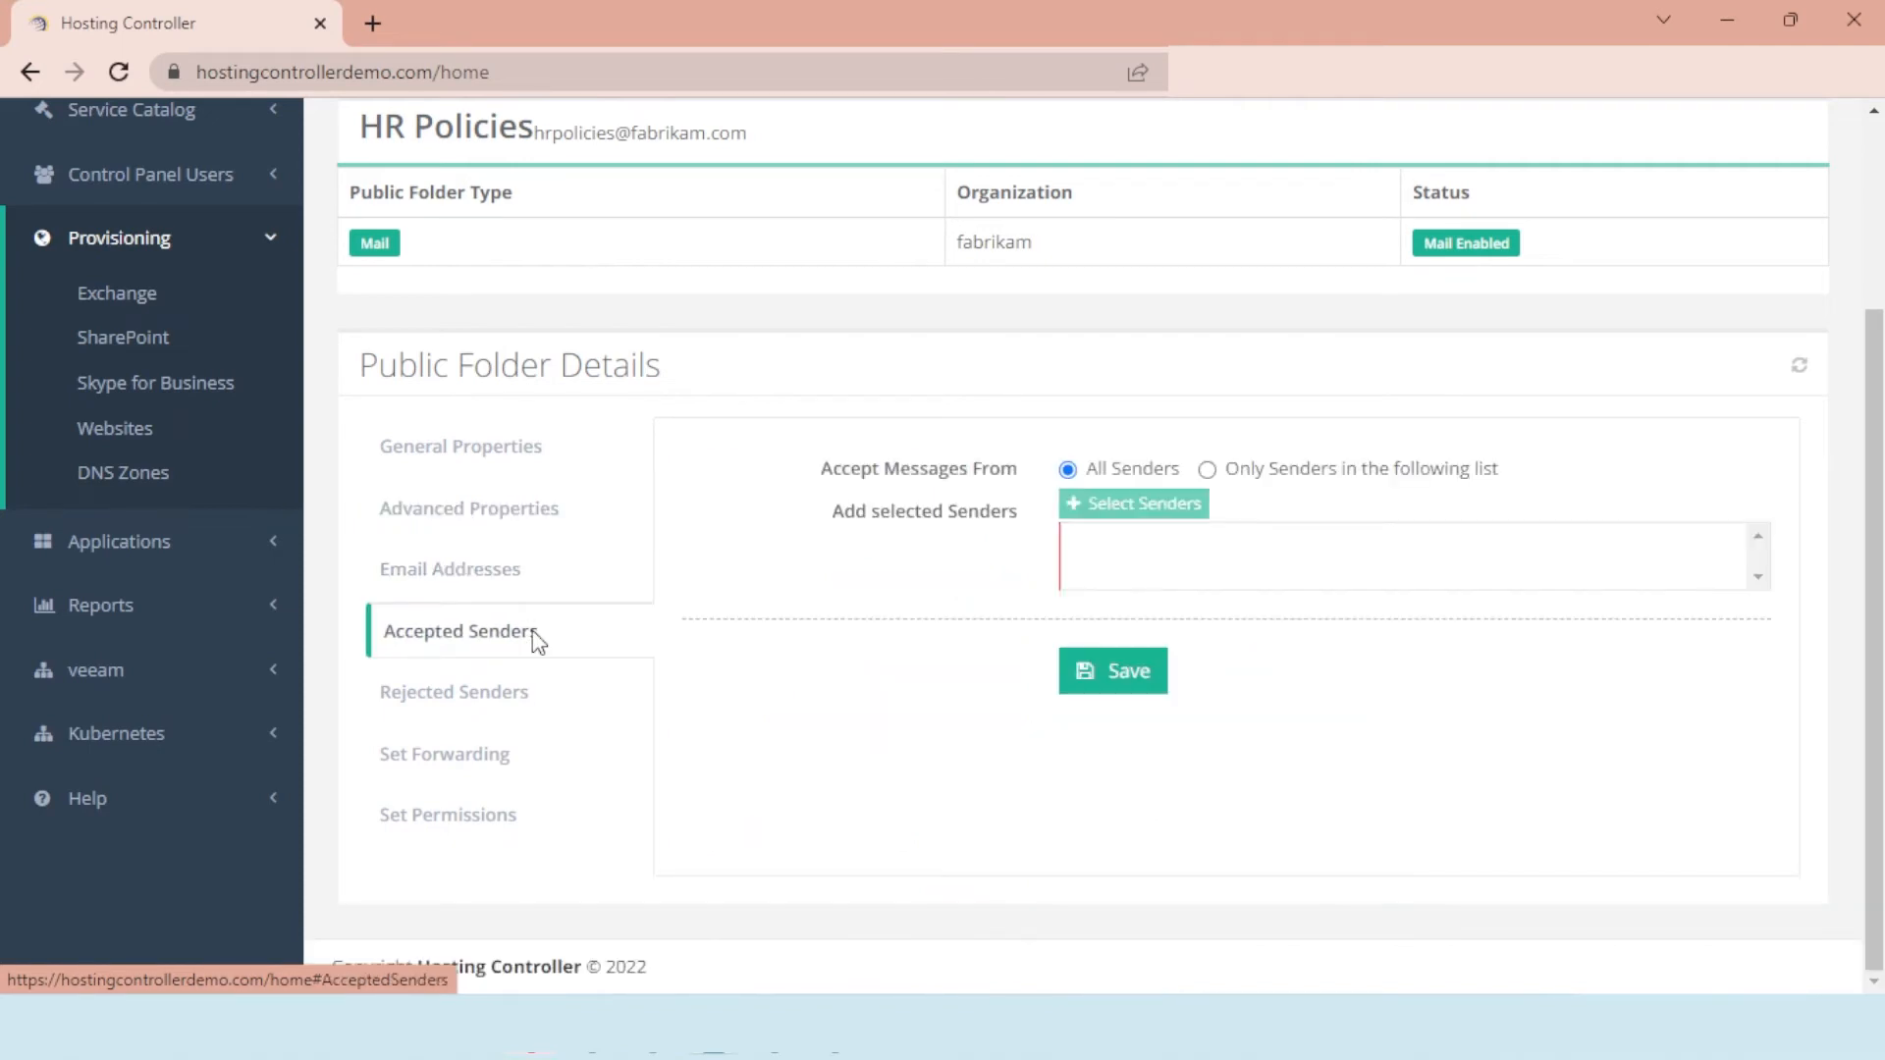
click(543, 702)
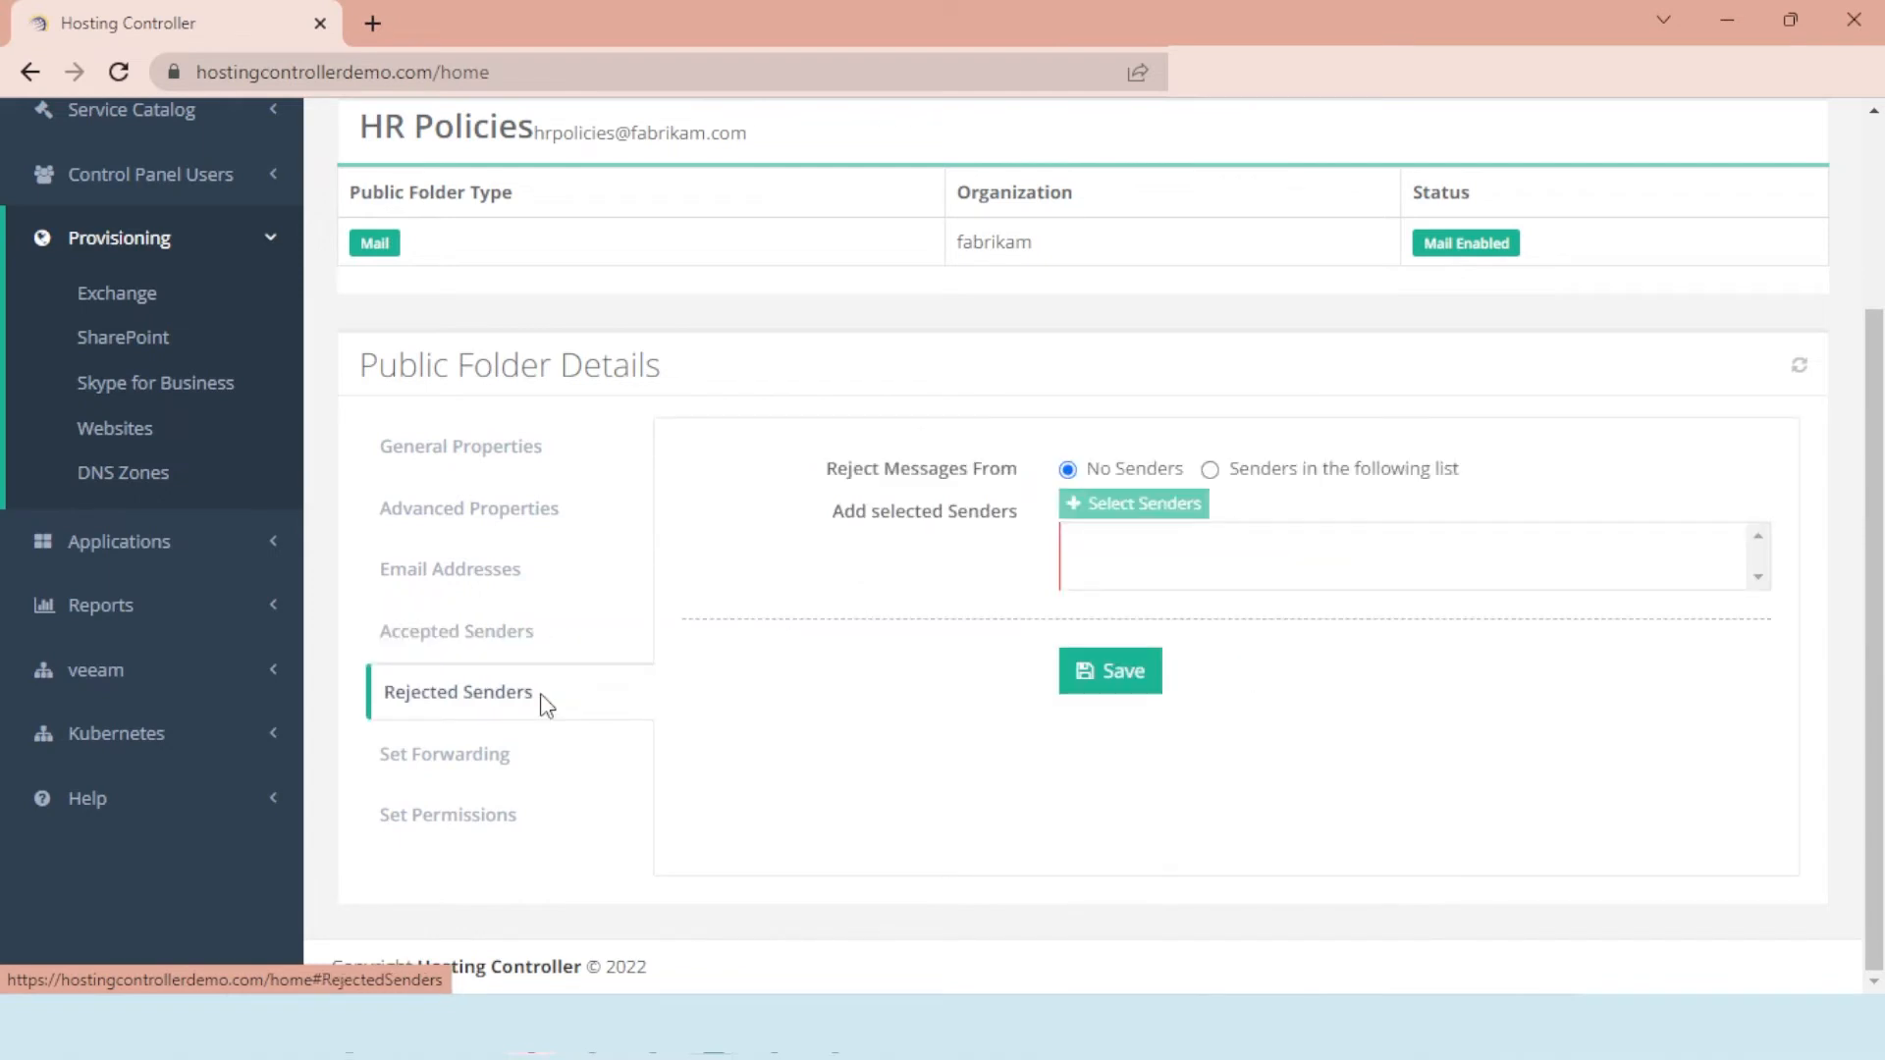
click(530, 761)
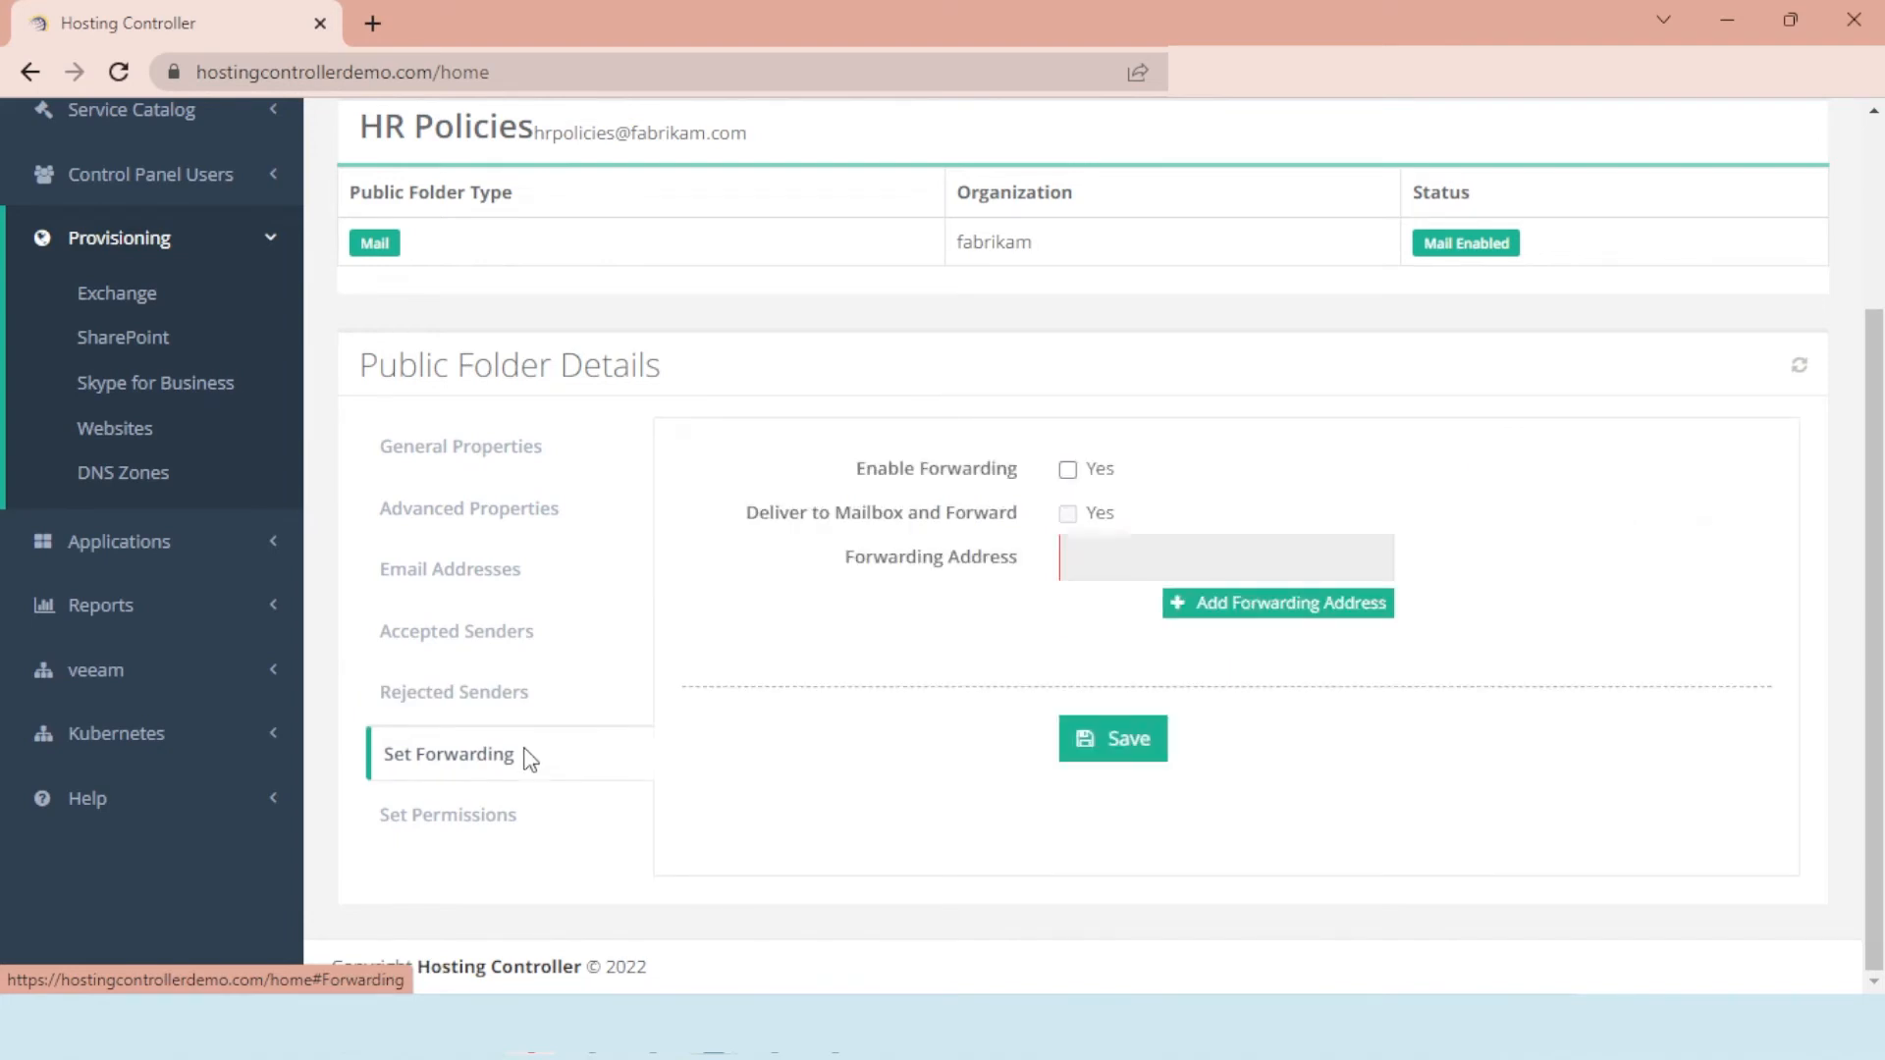
scroll(550, 759, up, 3)
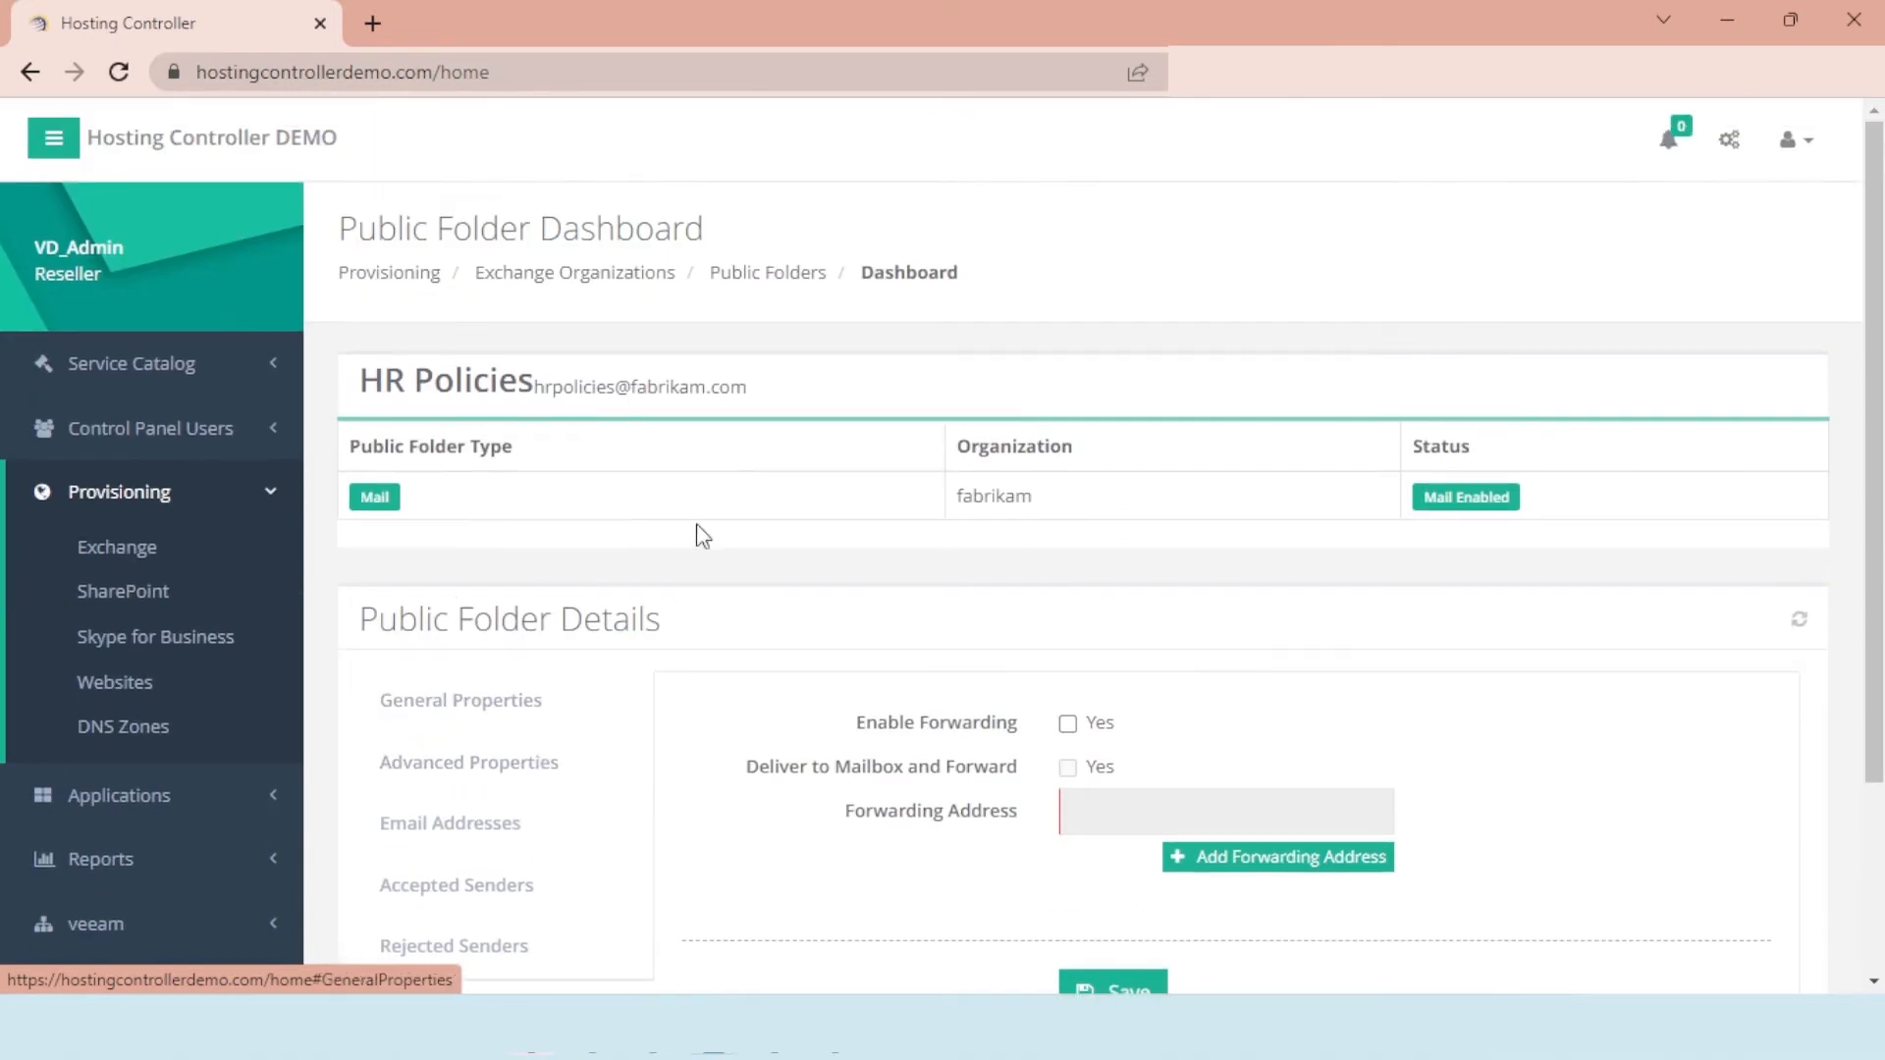
click(769, 278)
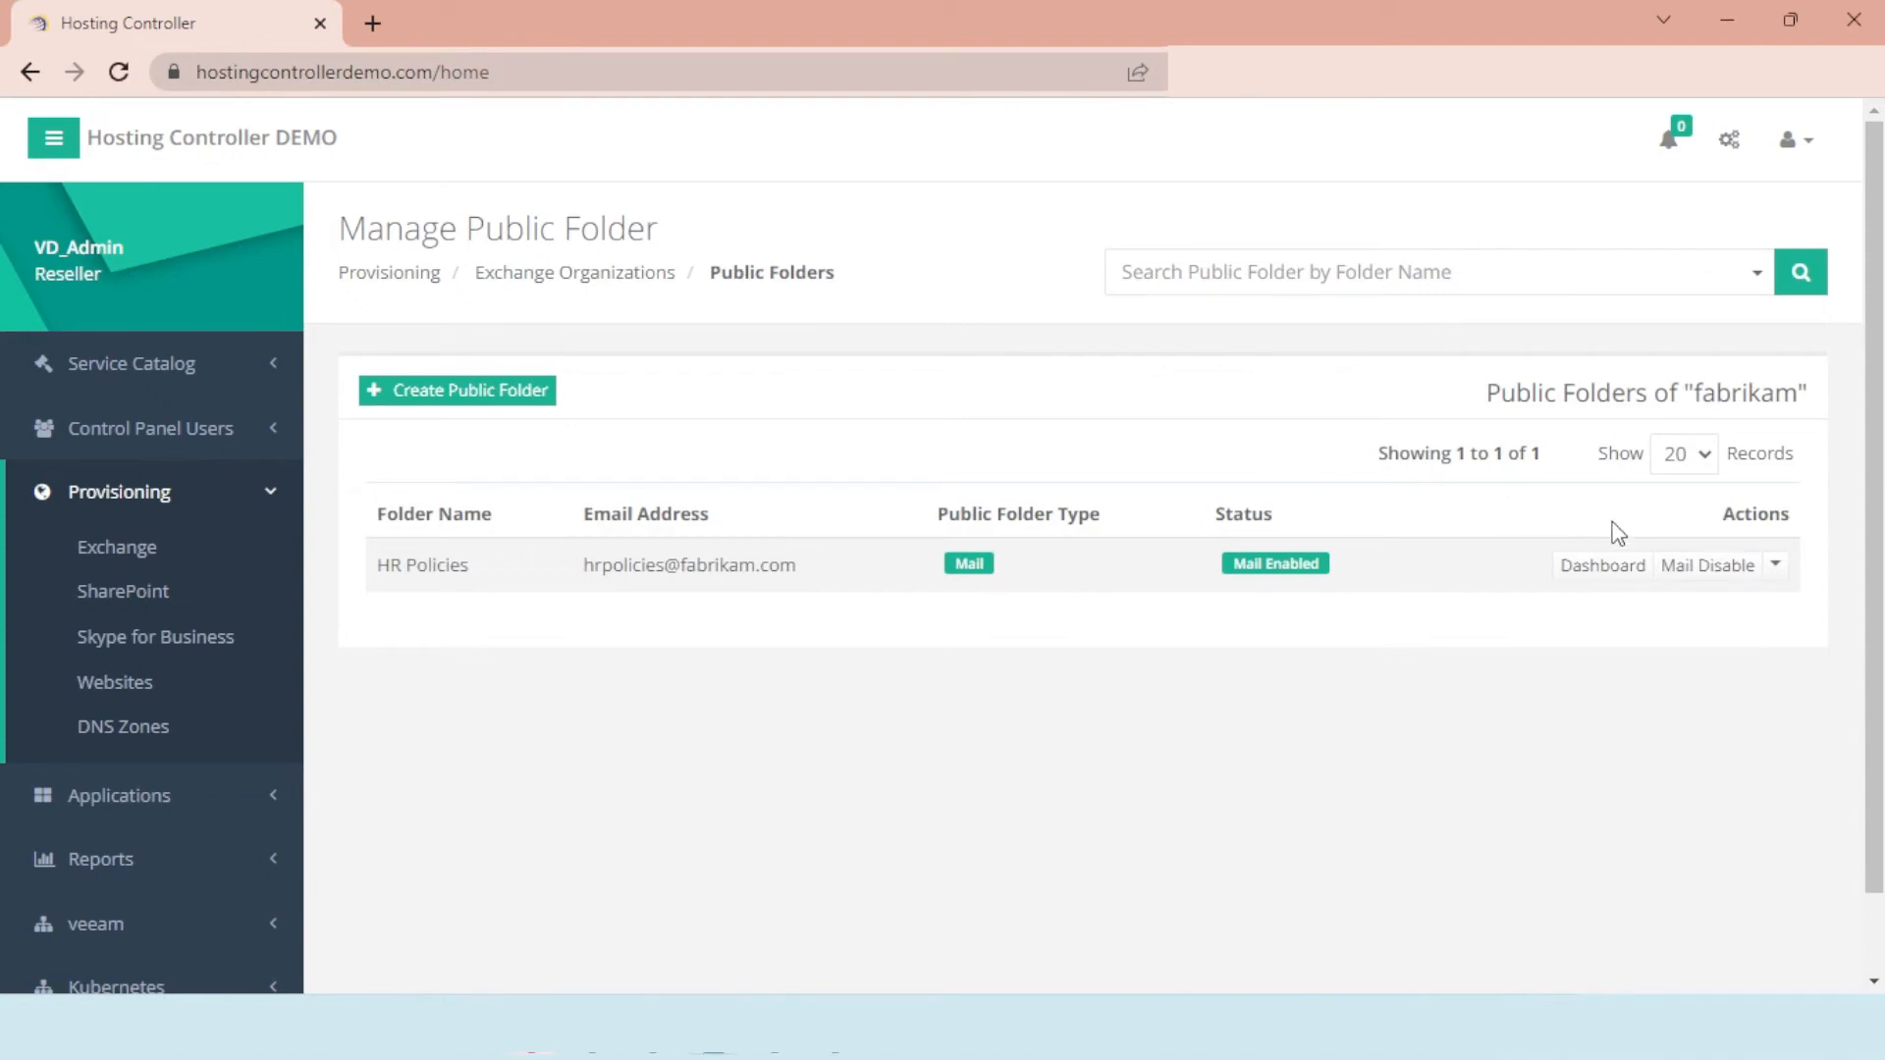
click(1702, 567)
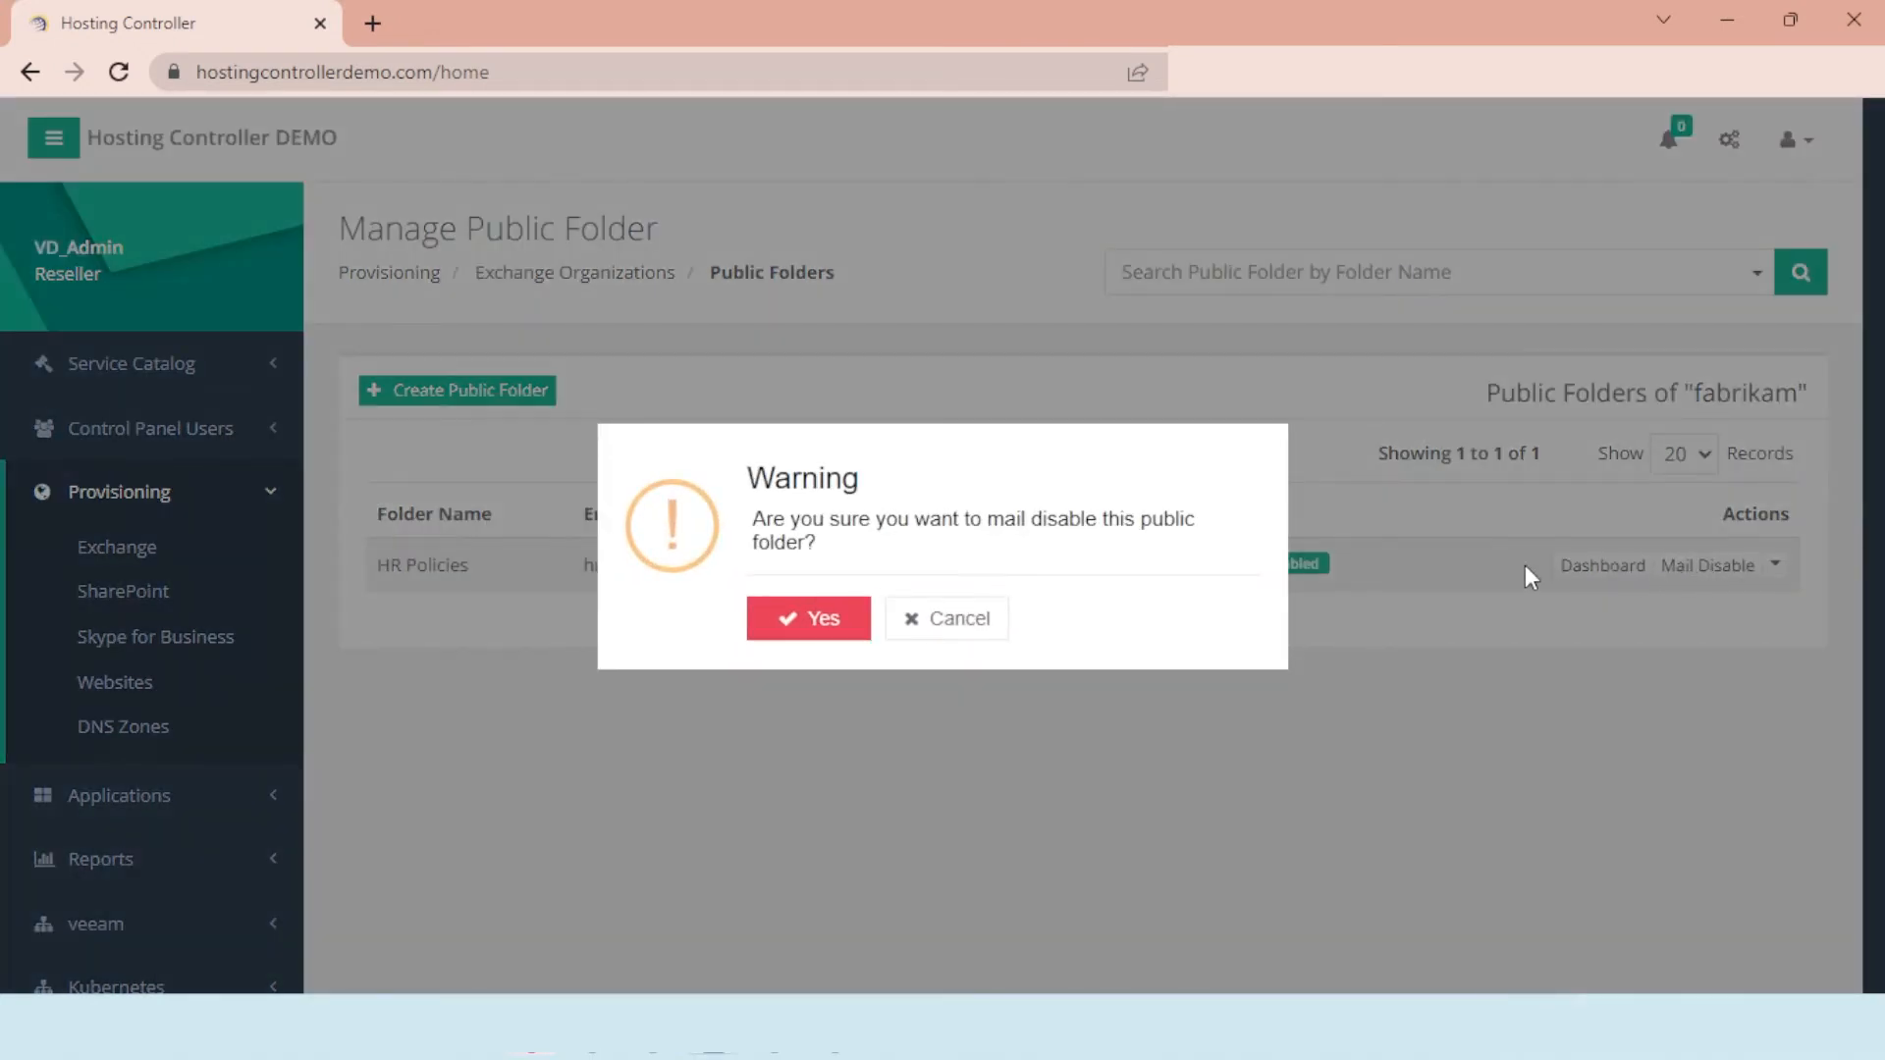
click(953, 628)
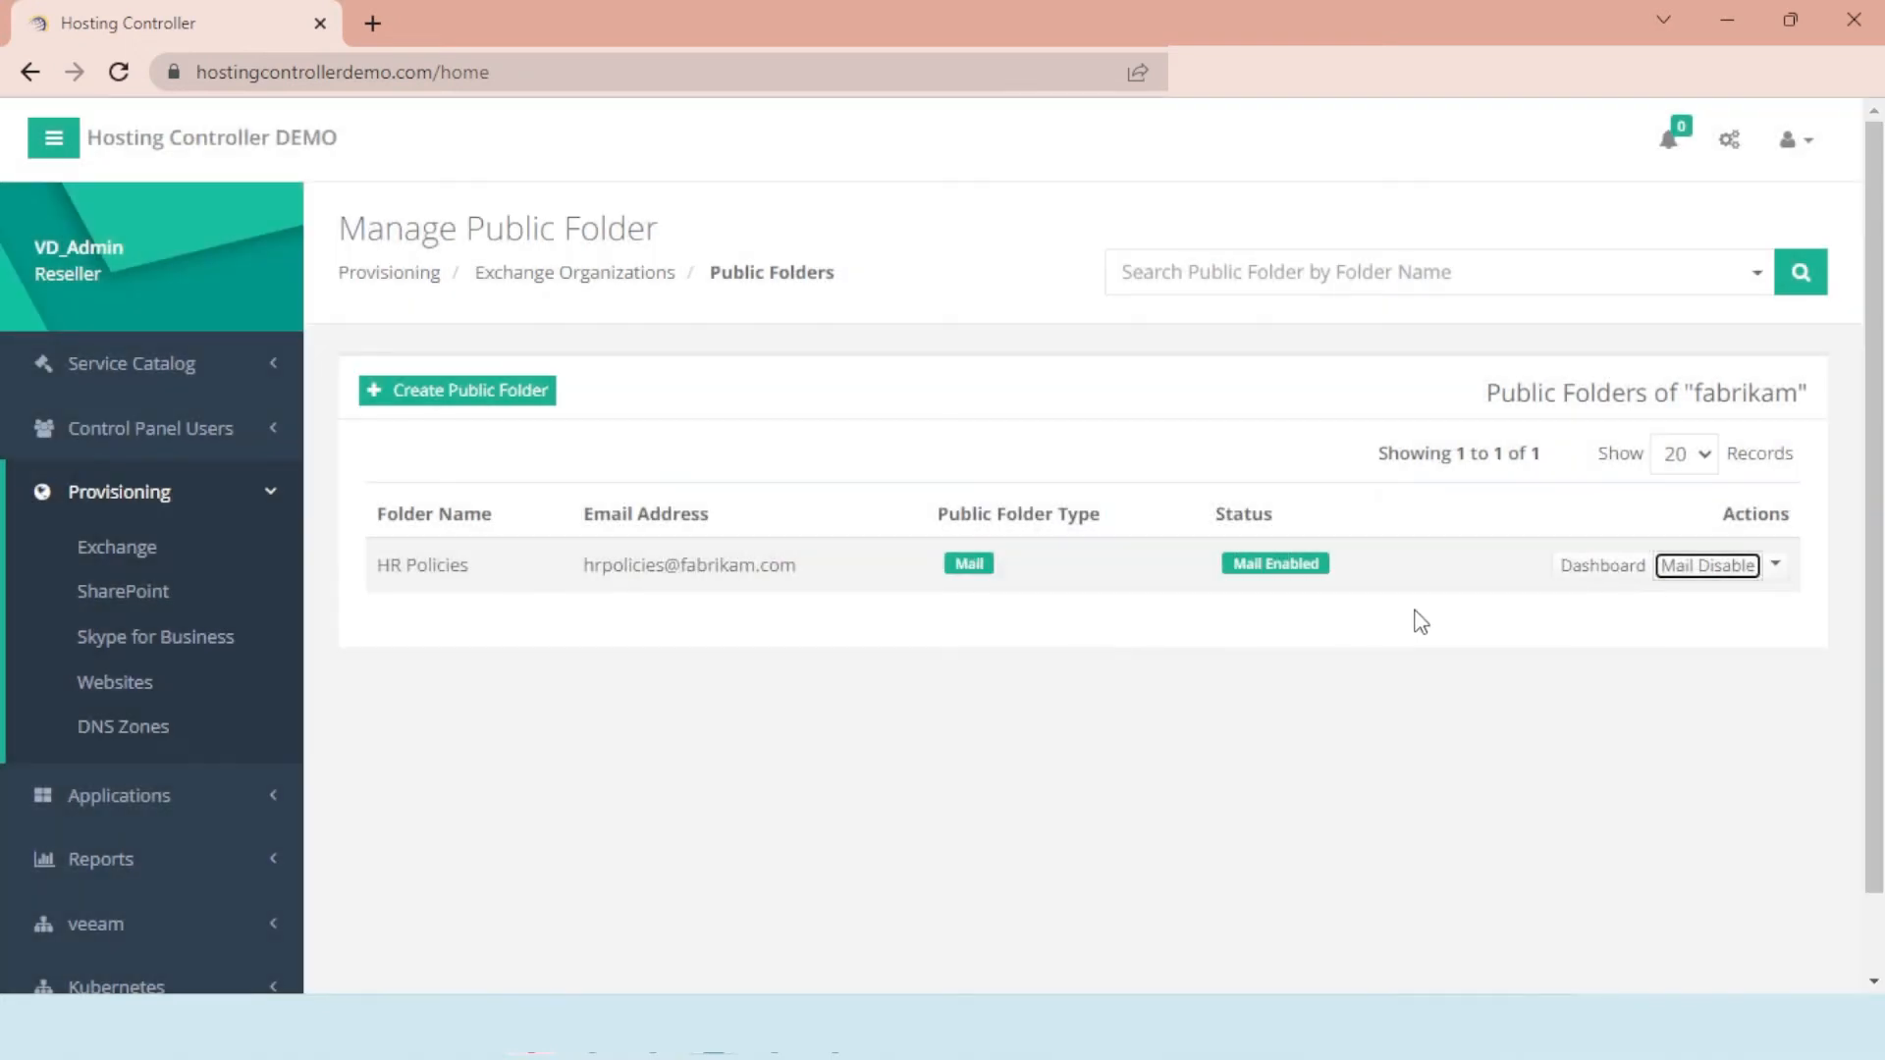
click(1777, 569)
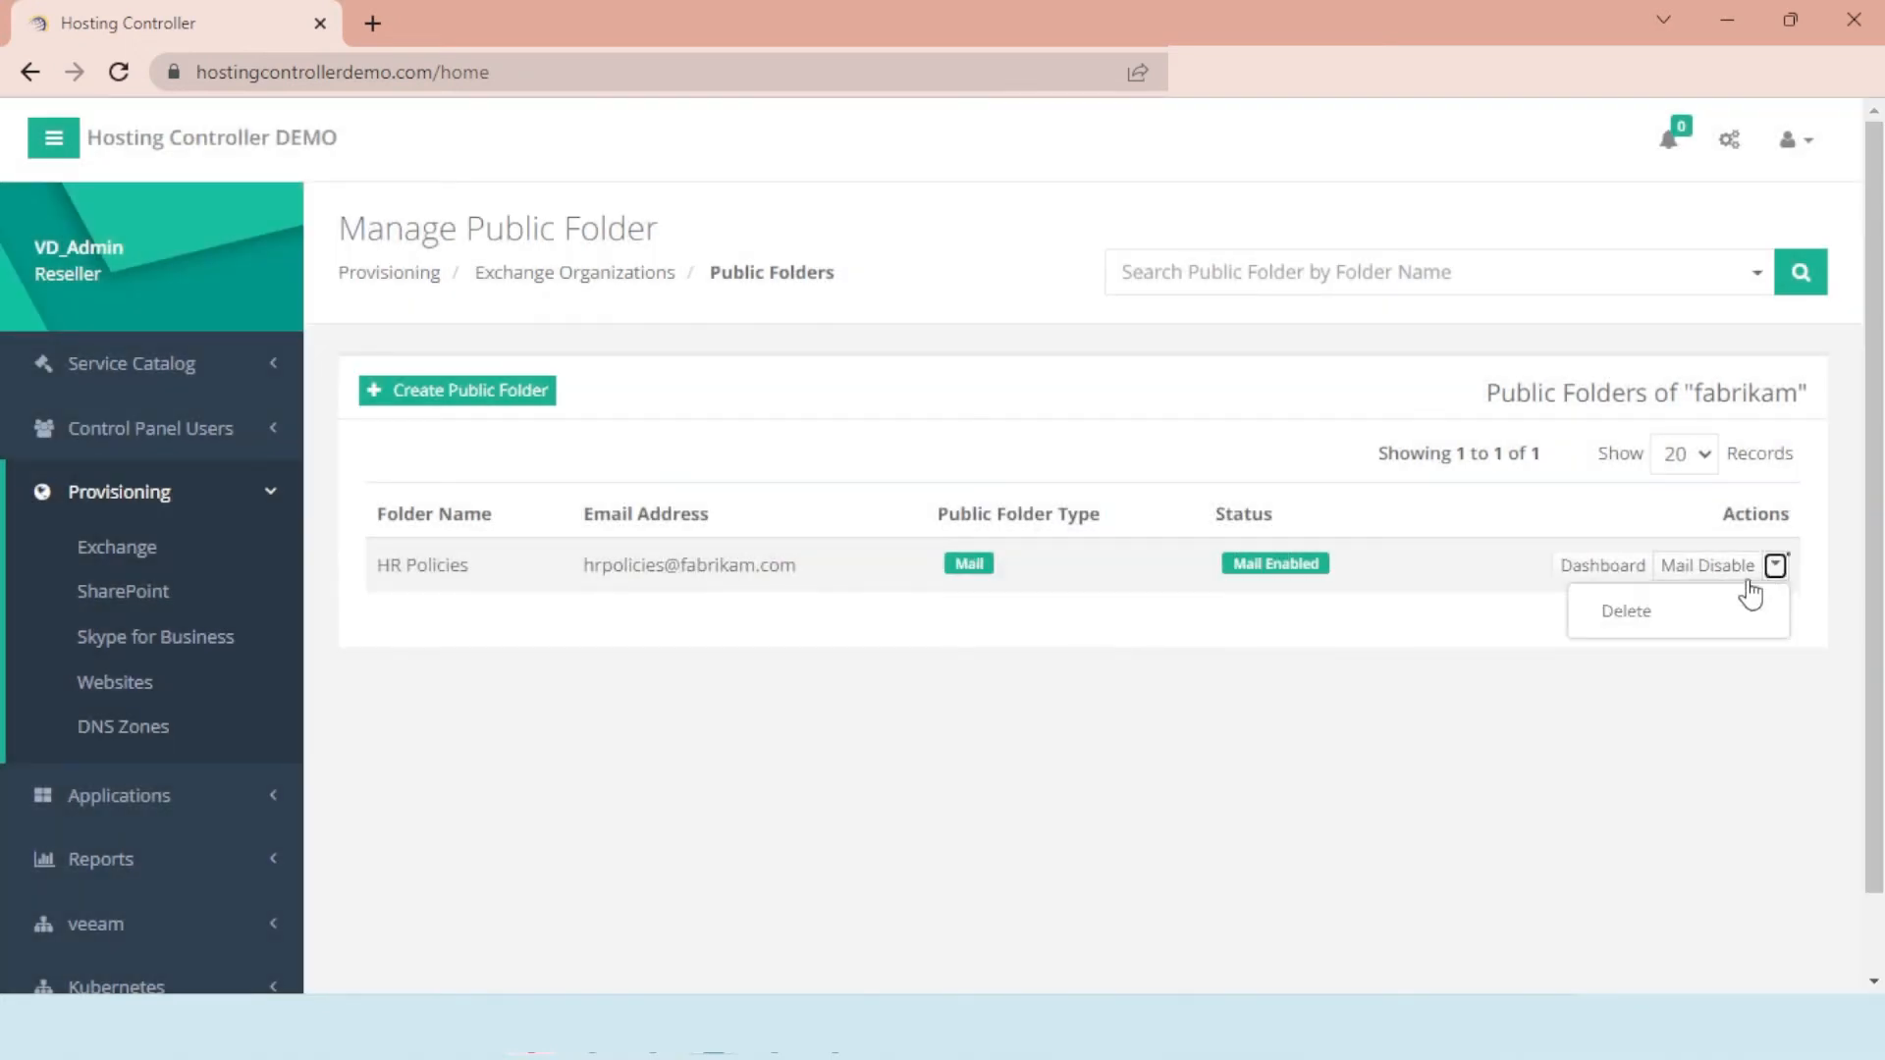
click(1669, 613)
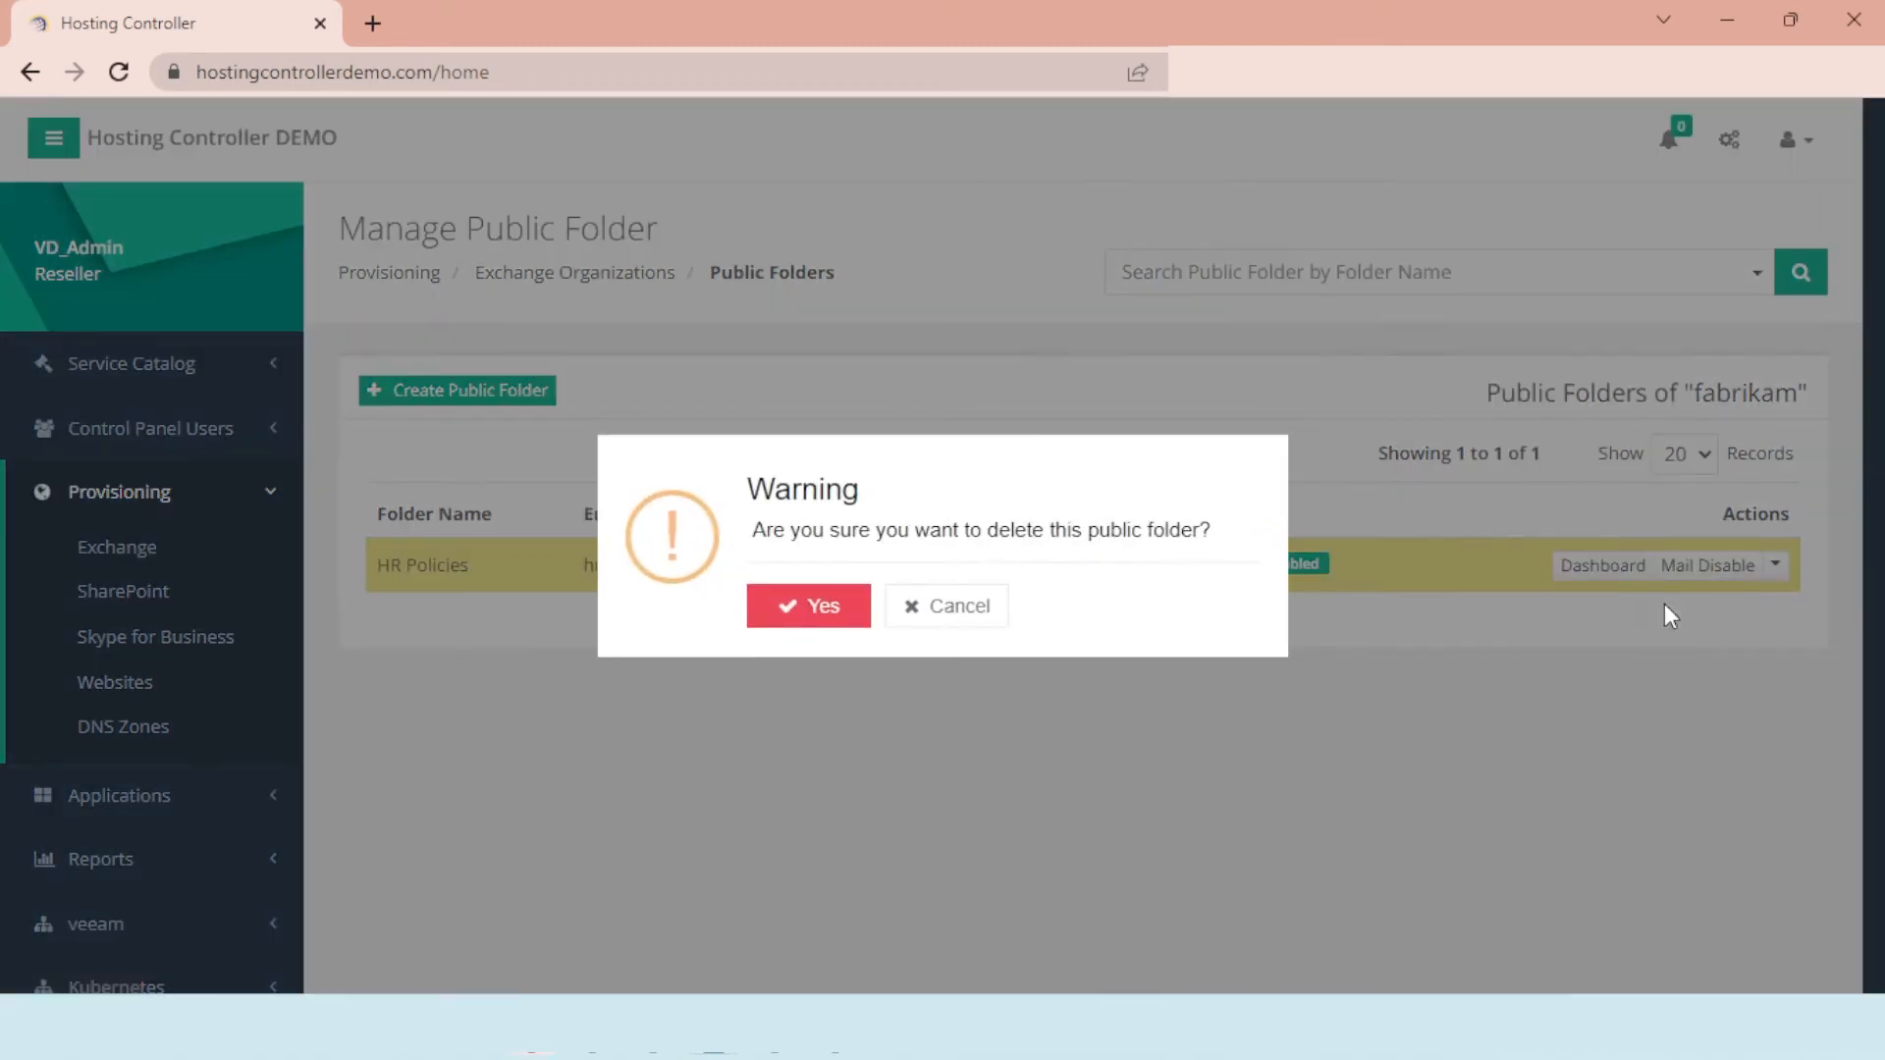
click(959, 614)
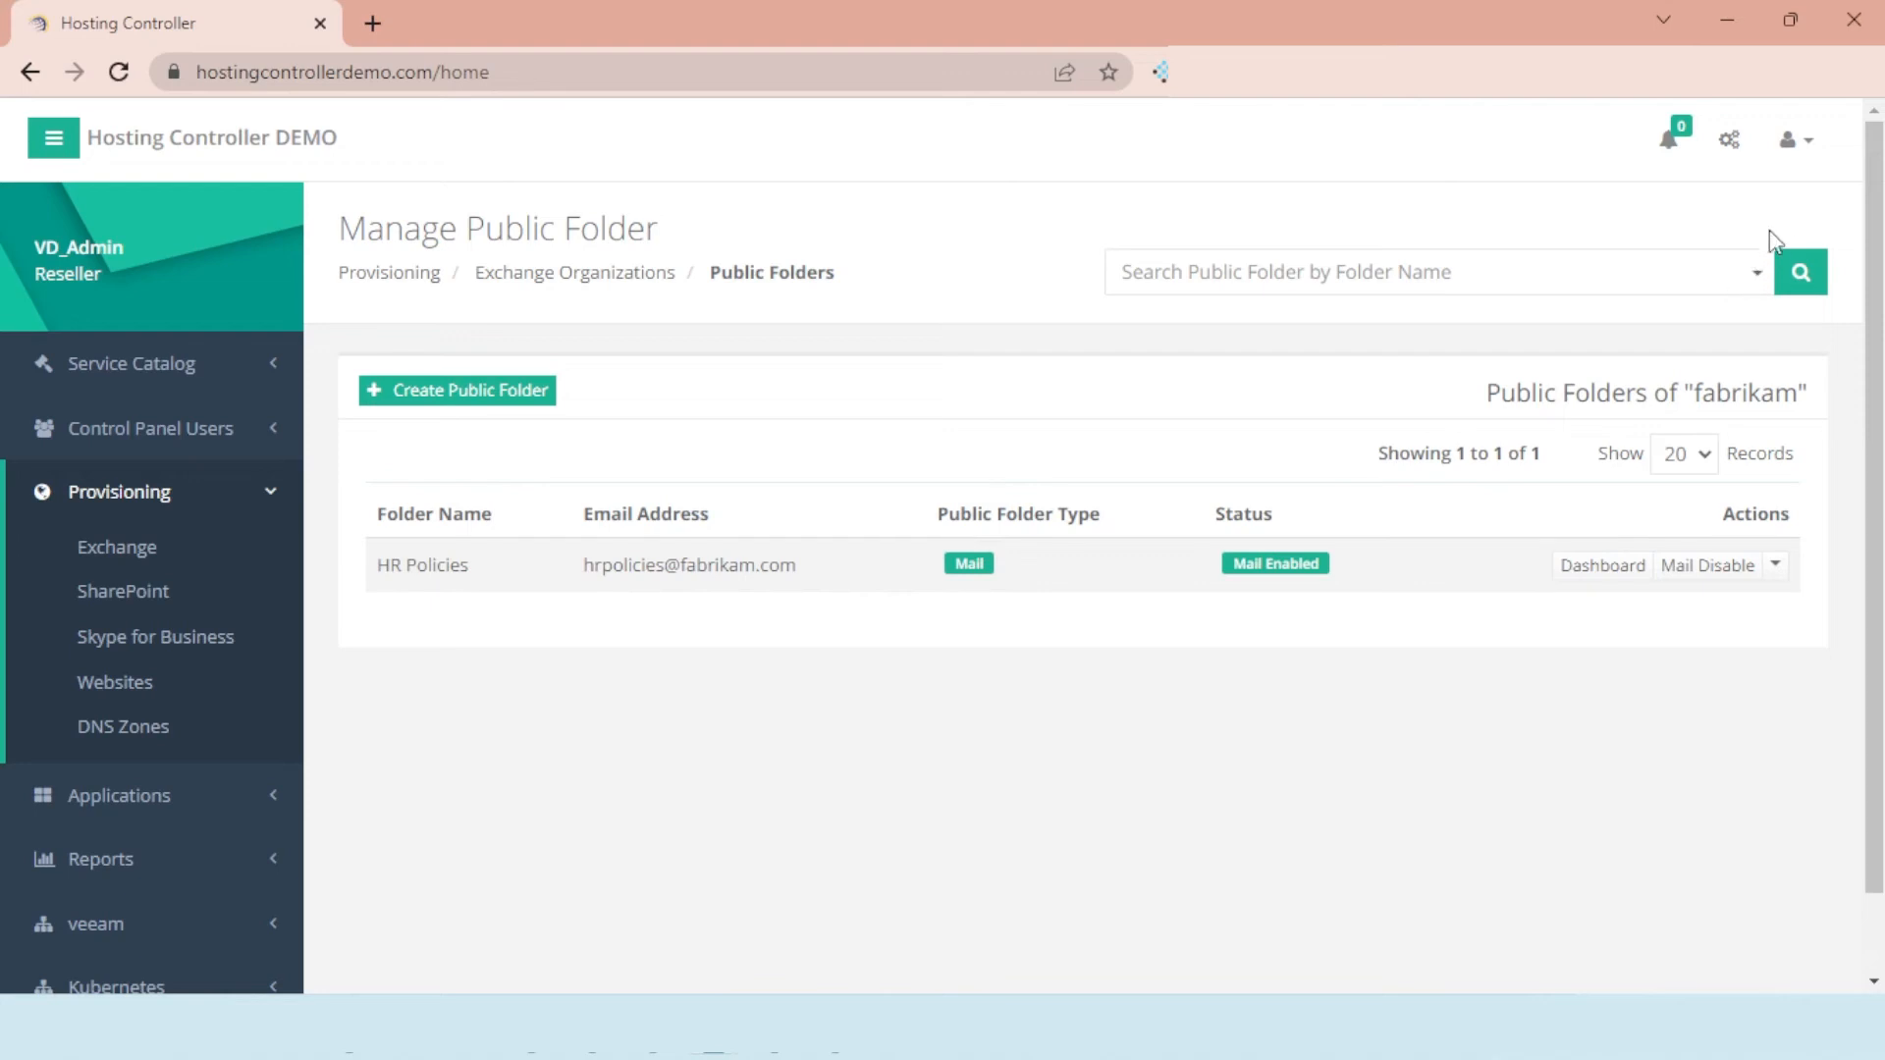
- Log out of the reseller account and view VD_Admin's audit log details for the creation of the HR Policies folder
click(1794, 142)
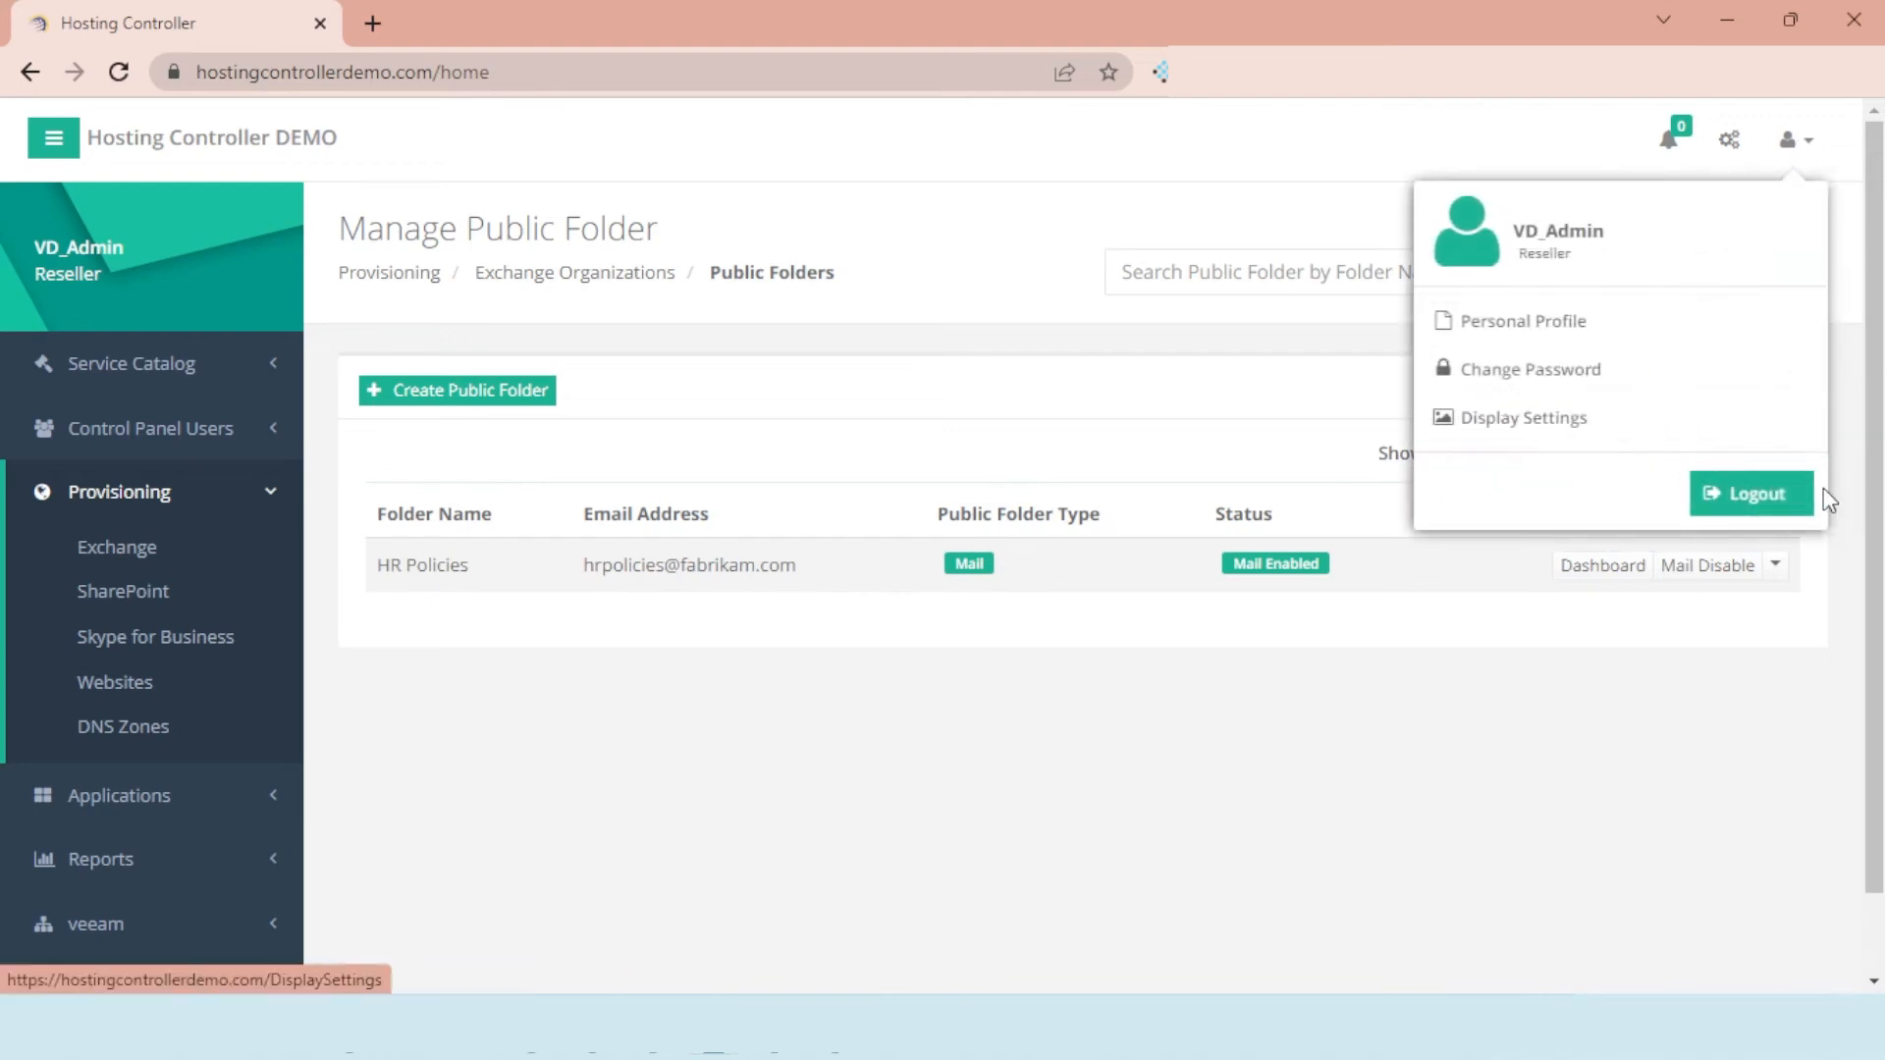
click(1763, 526)
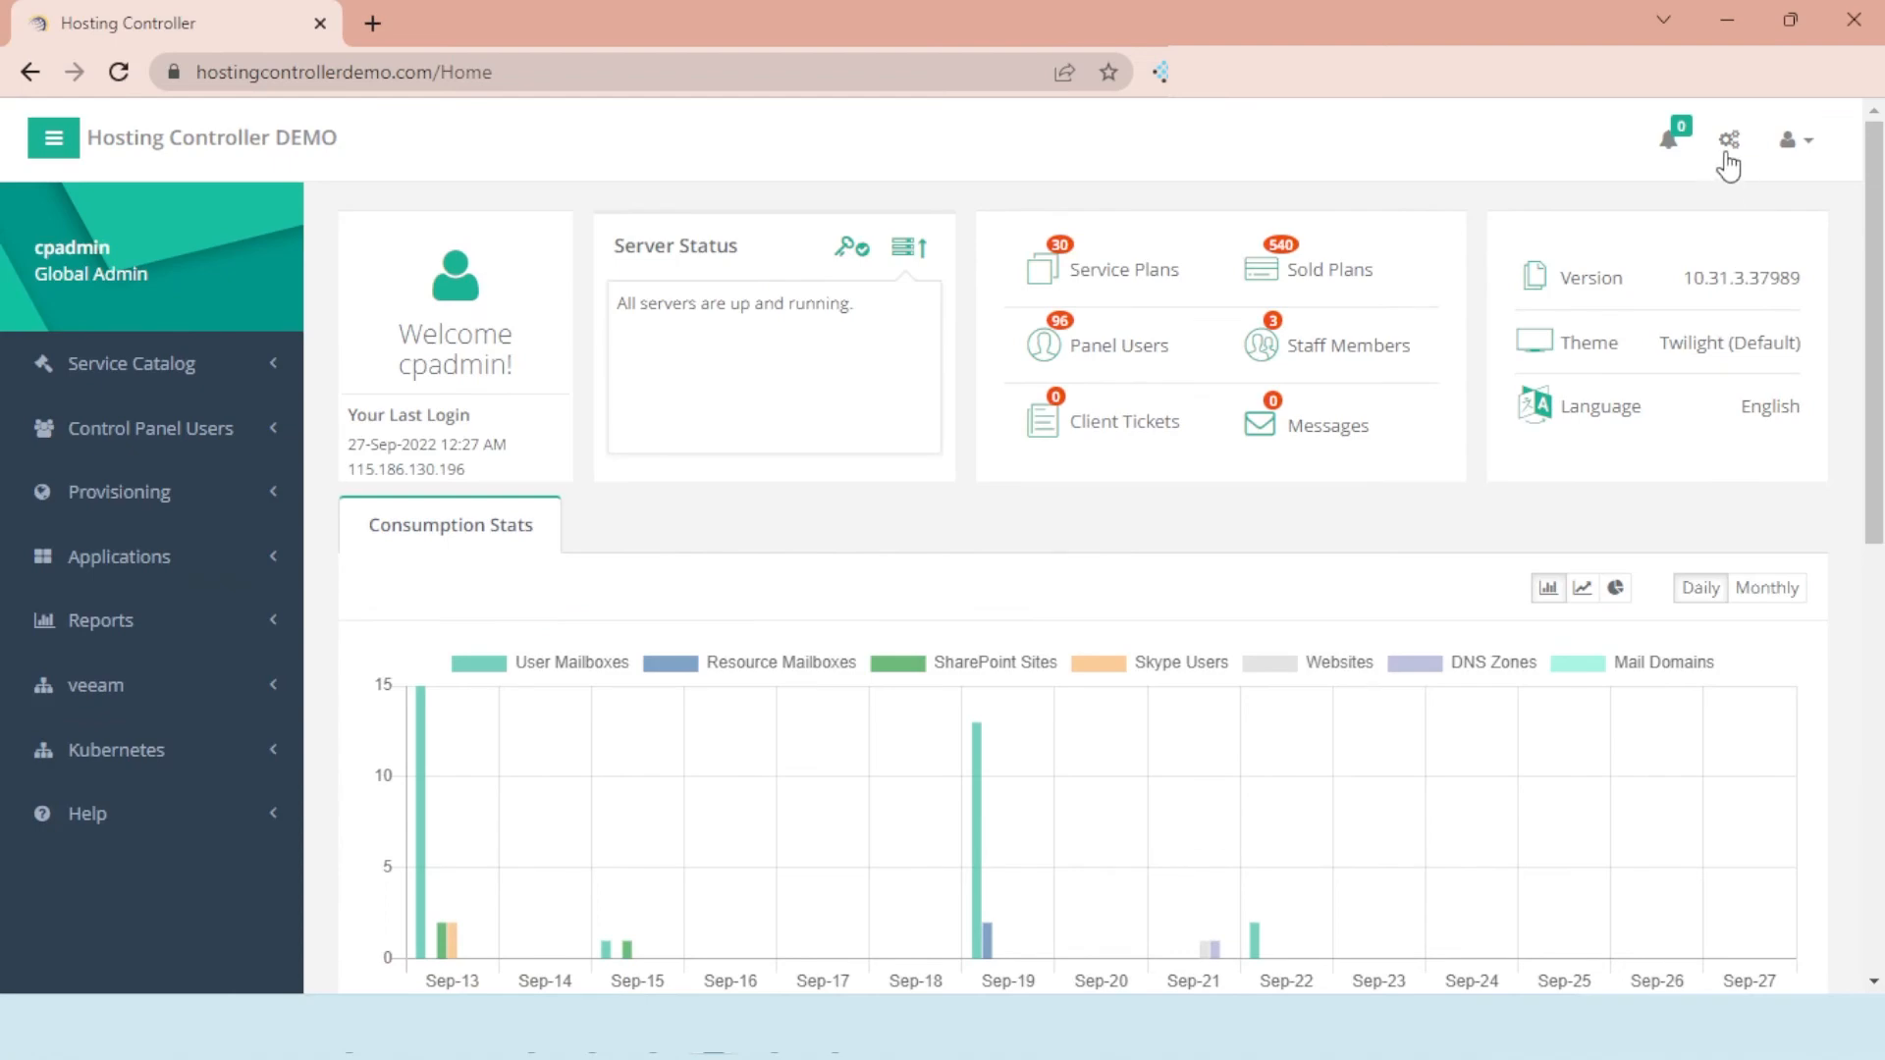
click(1727, 152)
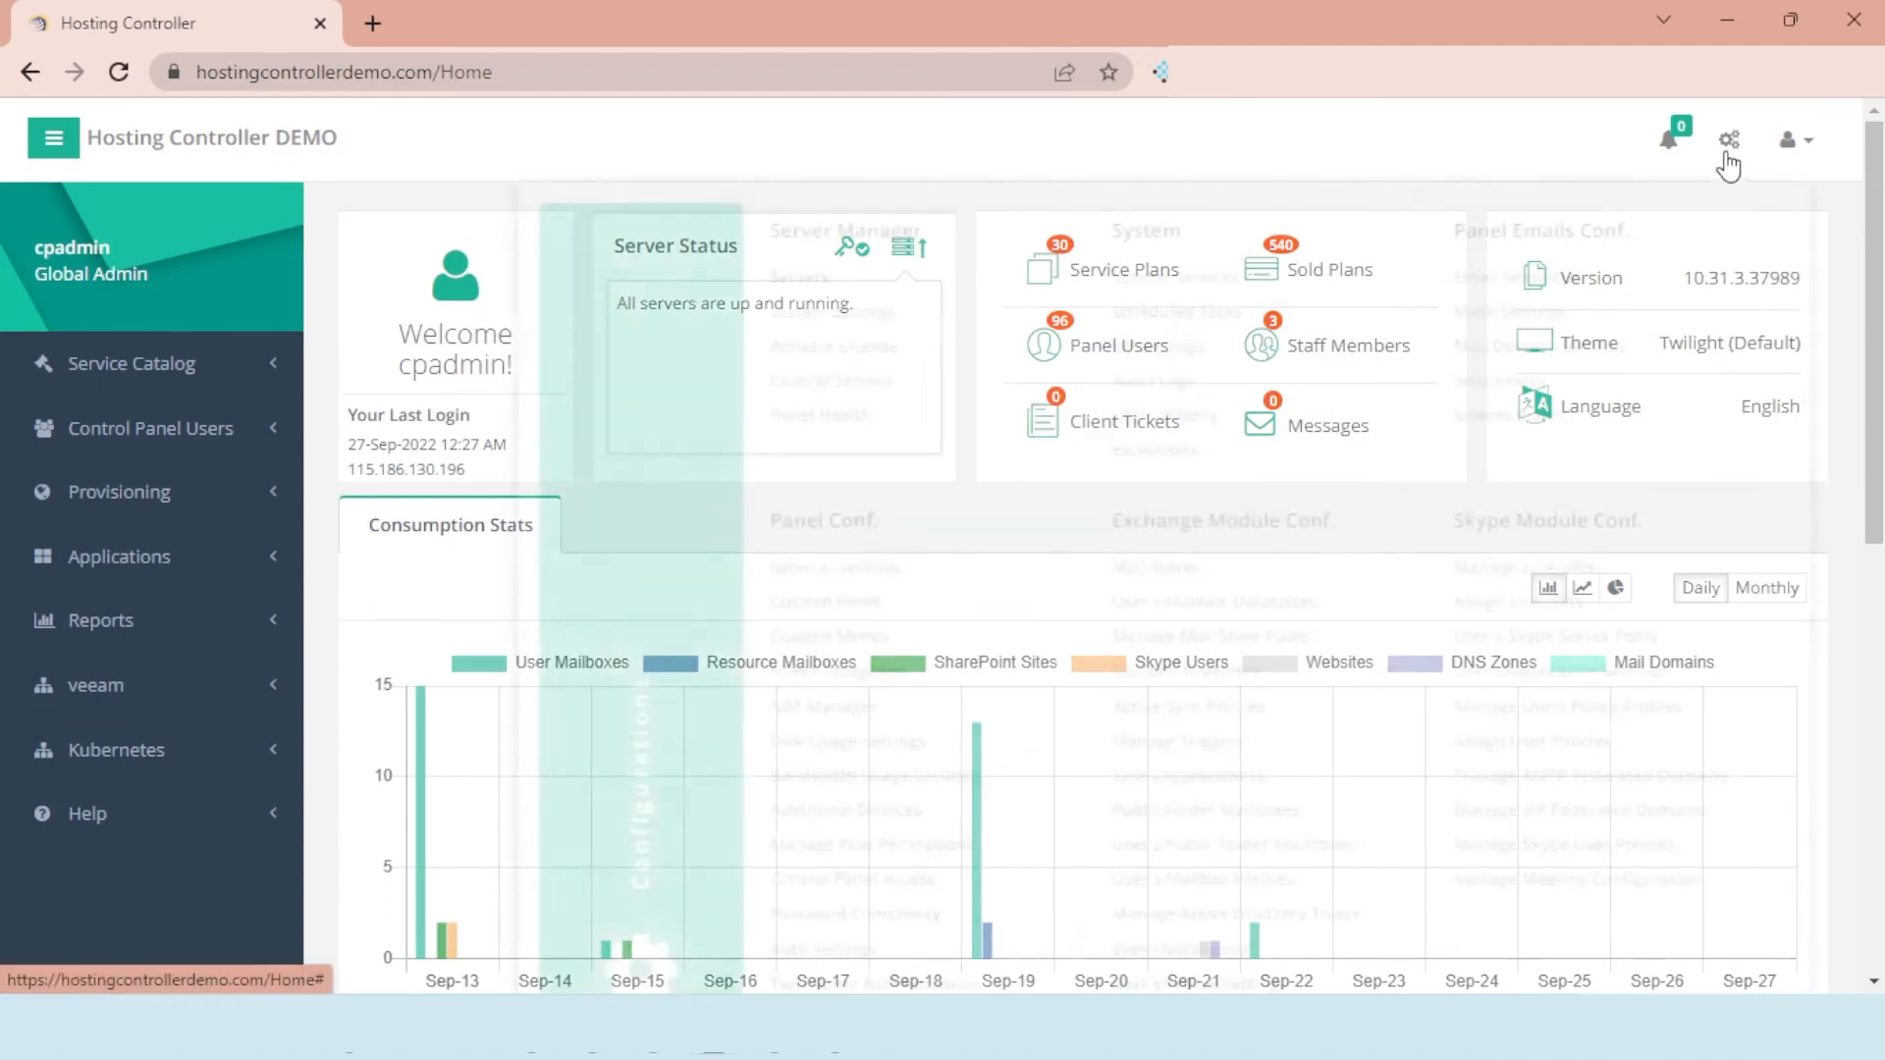
click(1279, 395)
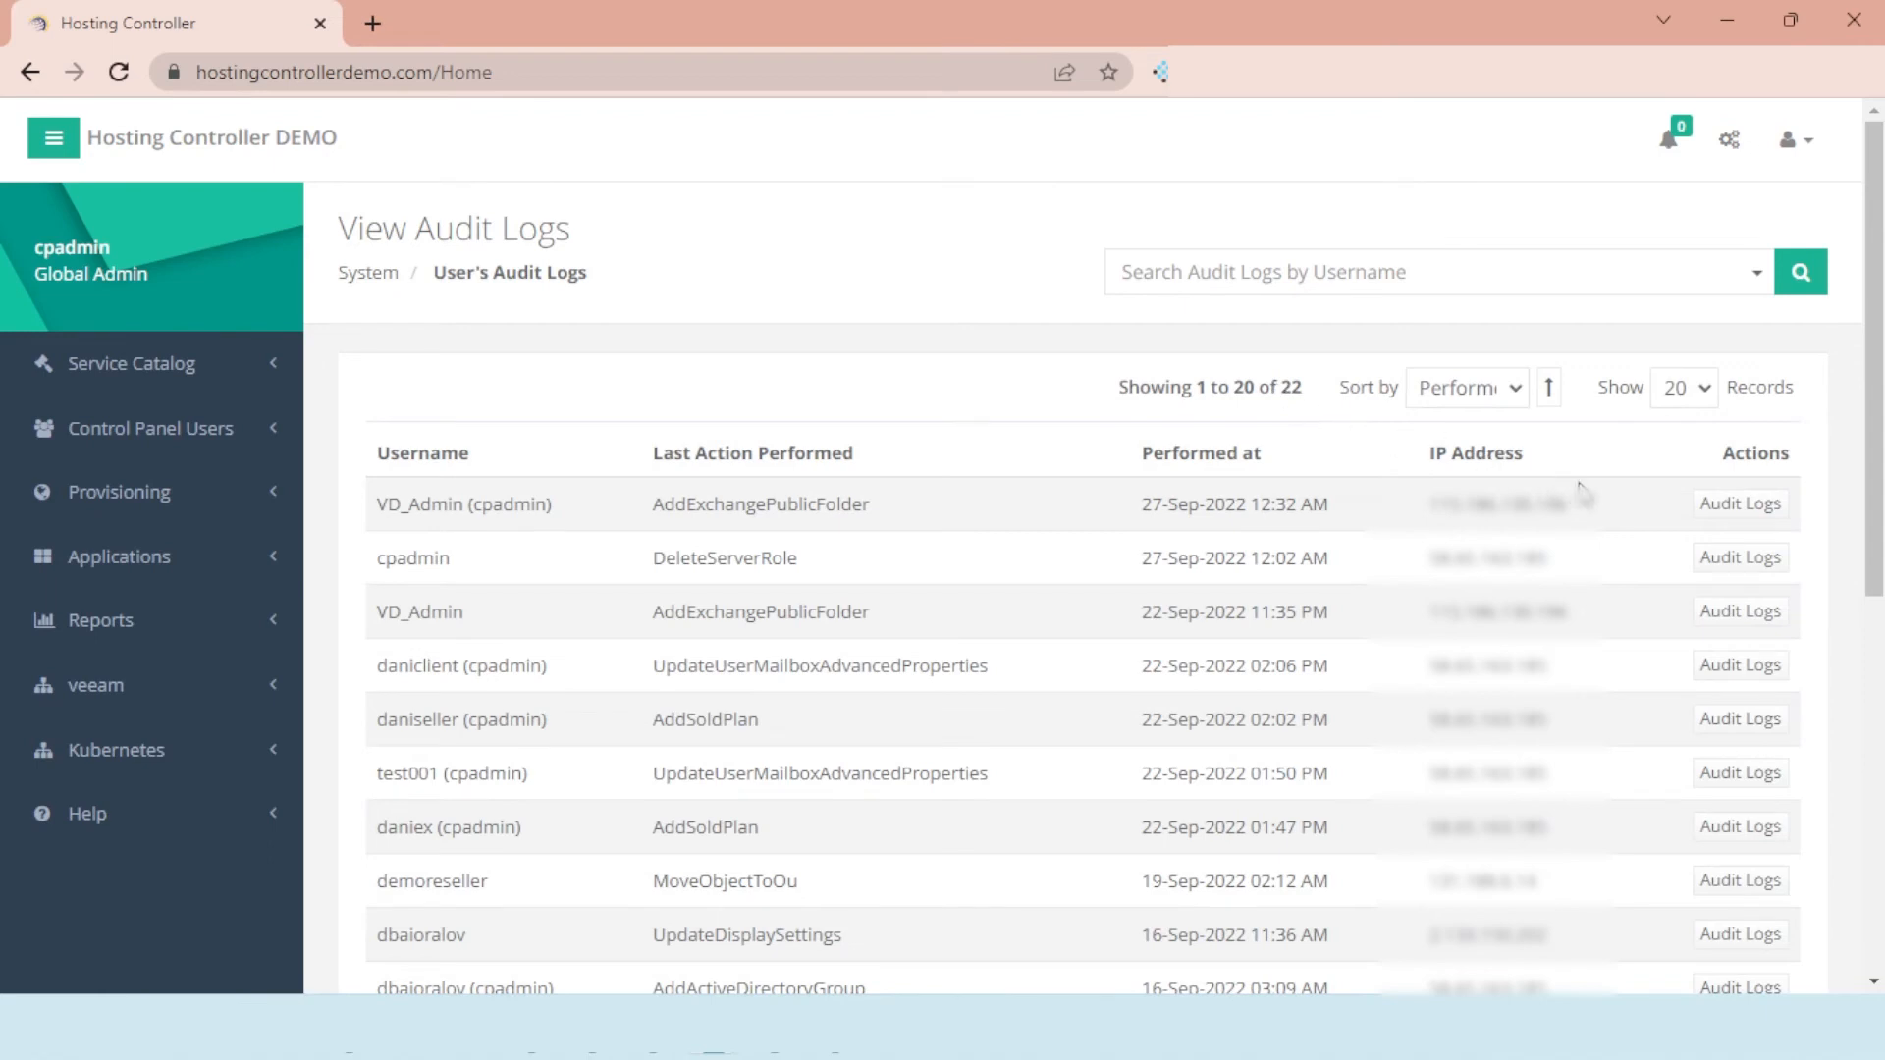
click(1713, 506)
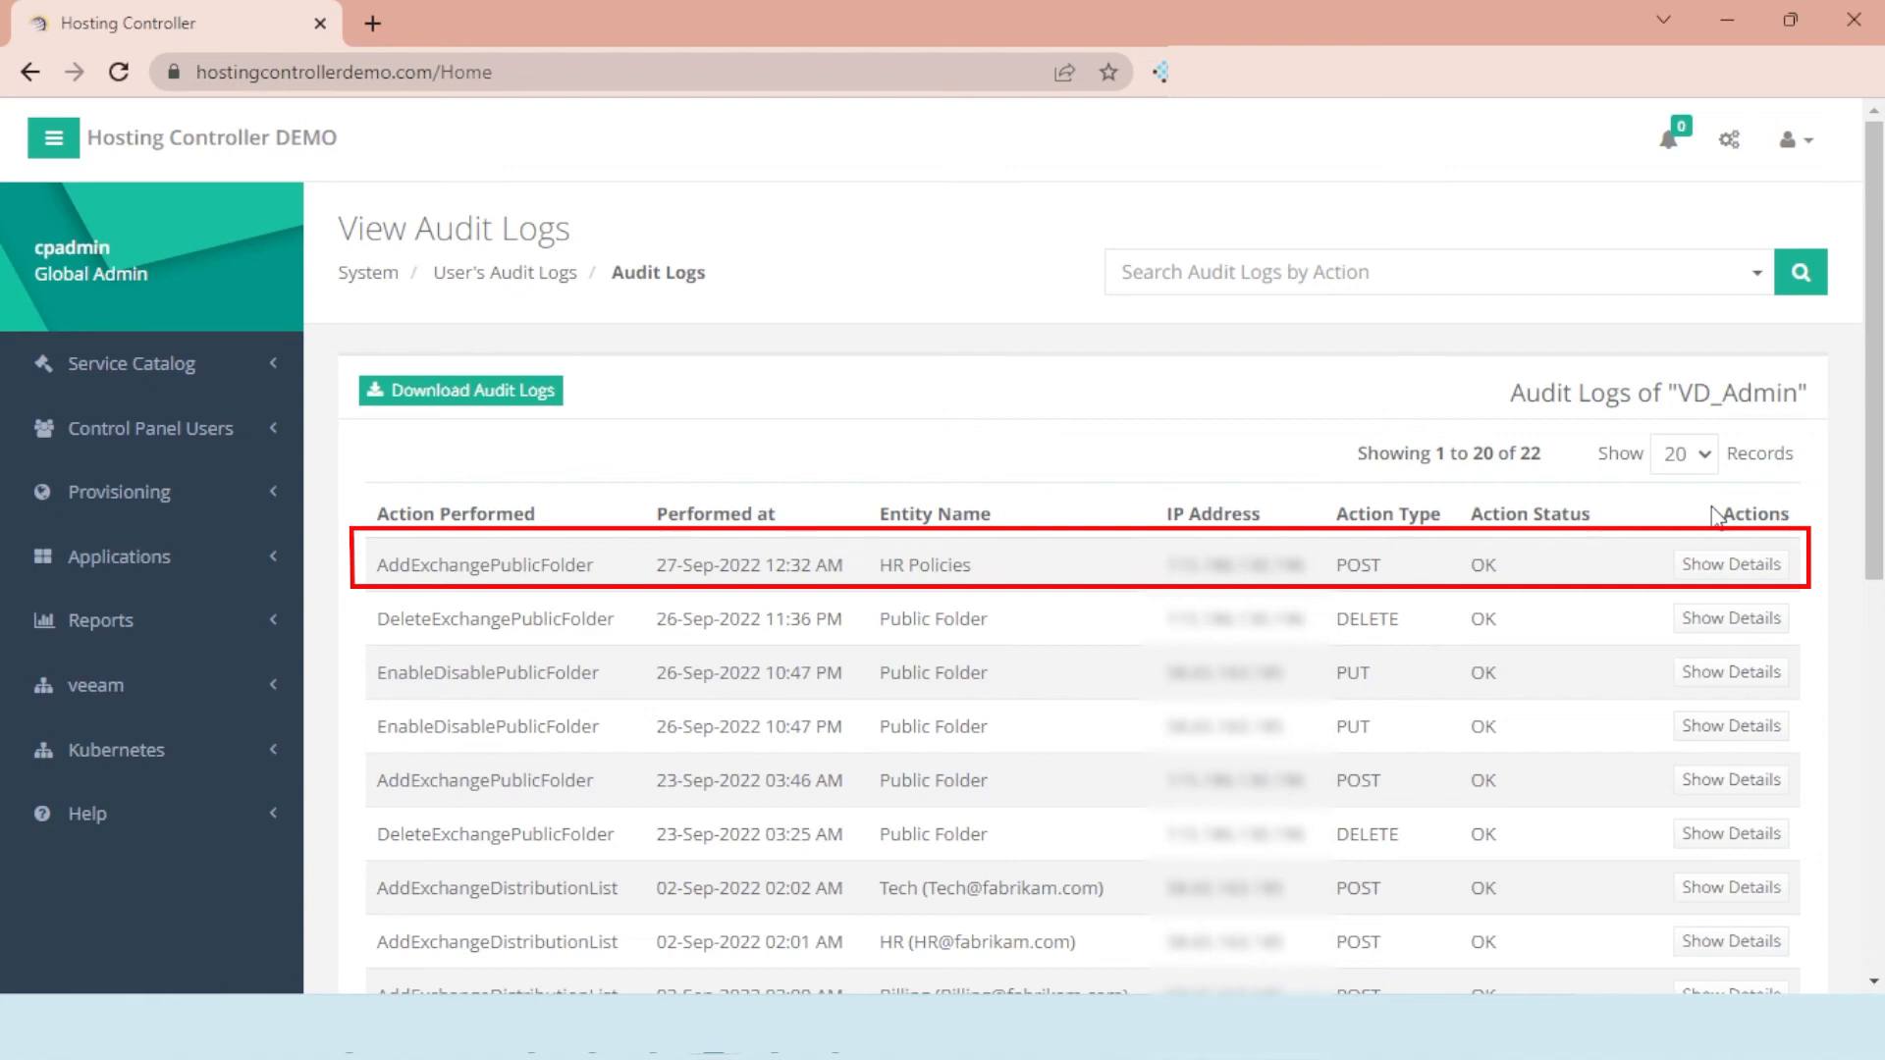
click(1746, 572)
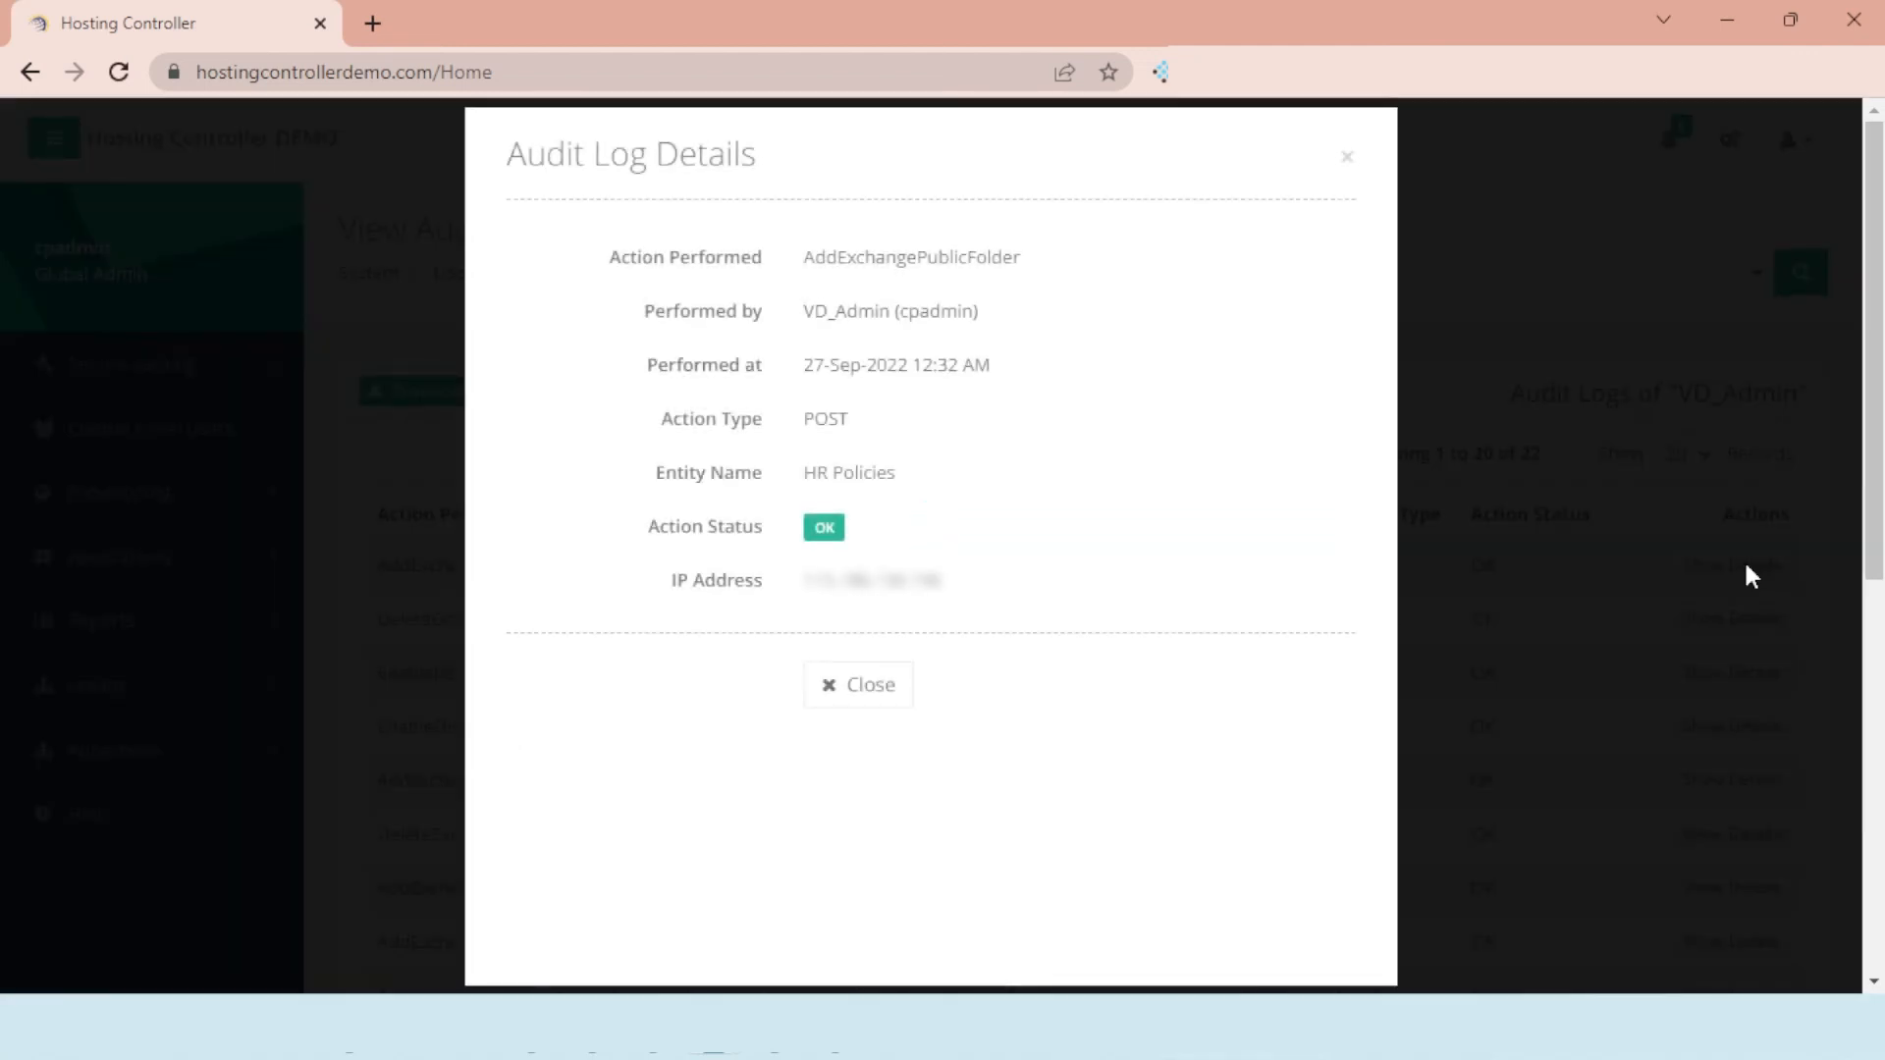